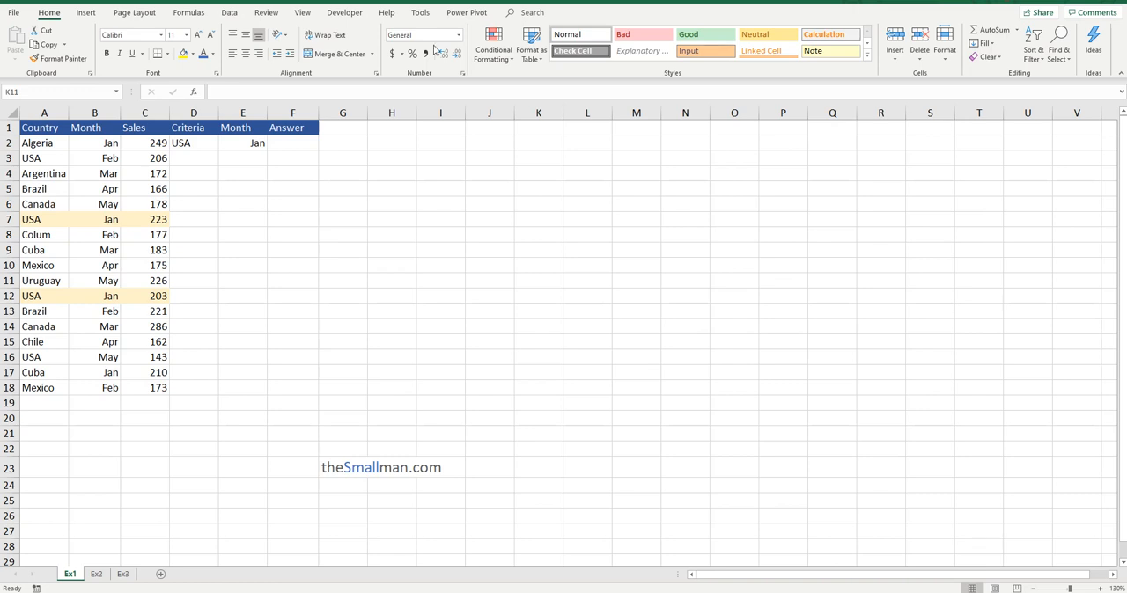
Examine the Country and Month columns, the highlighted USA January rows, and the criteria and answer cells in D2:F2.
left_click_drag(45, 128, 46, 393)
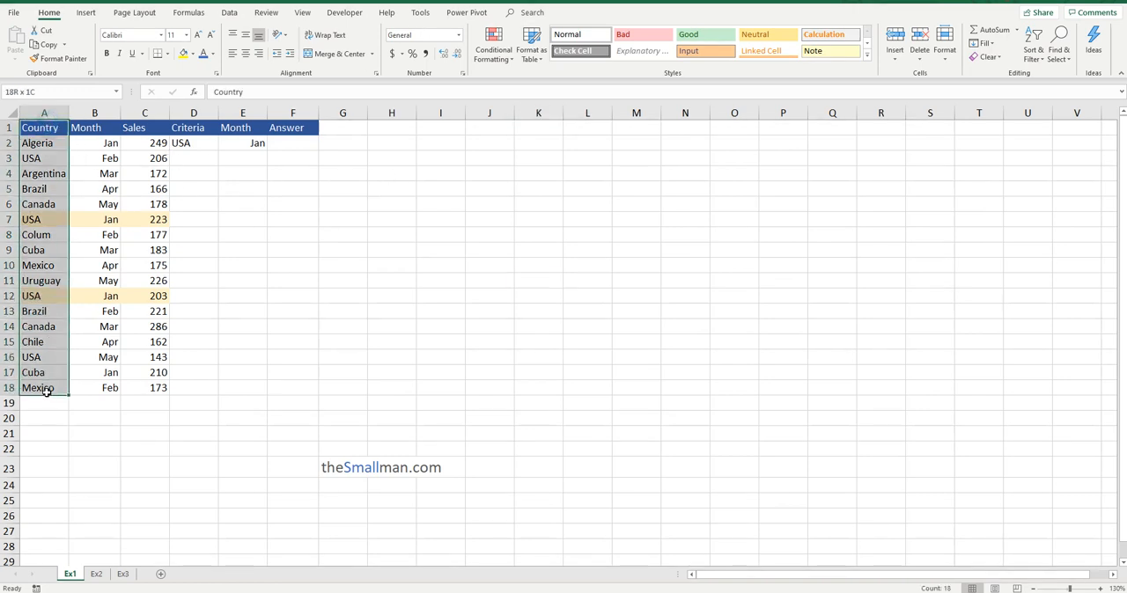
left_click(107, 115)
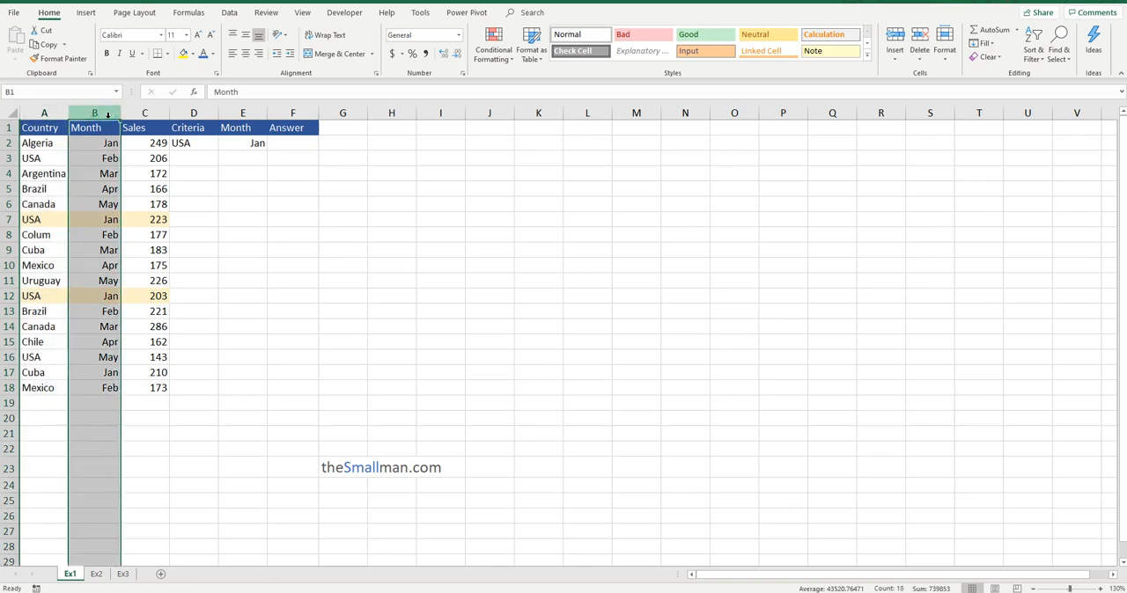
left_click(209, 146)
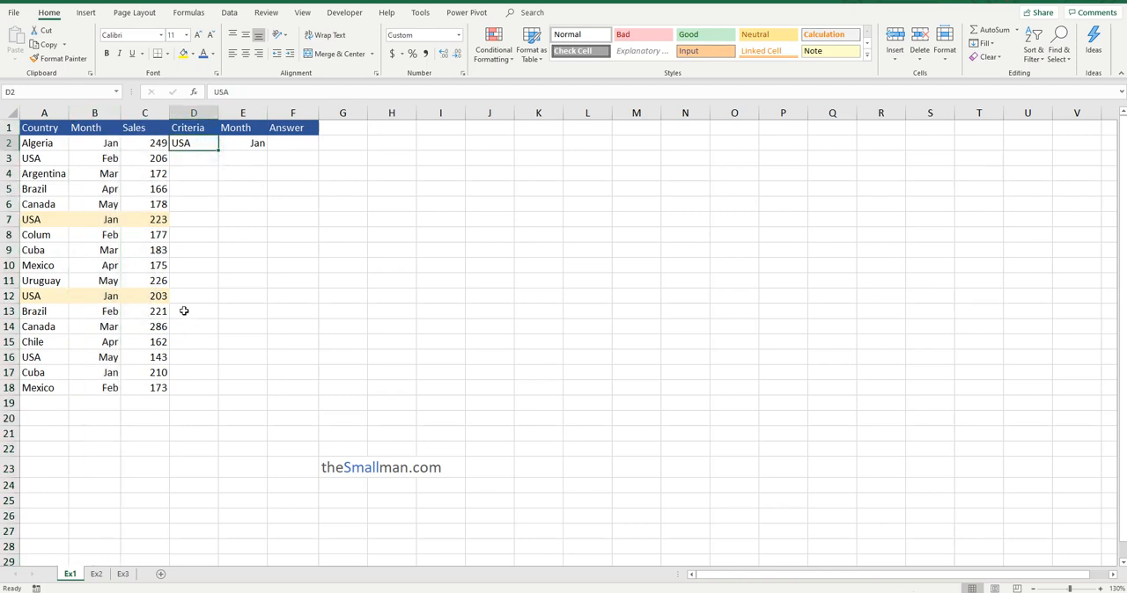
left_click(31, 222)
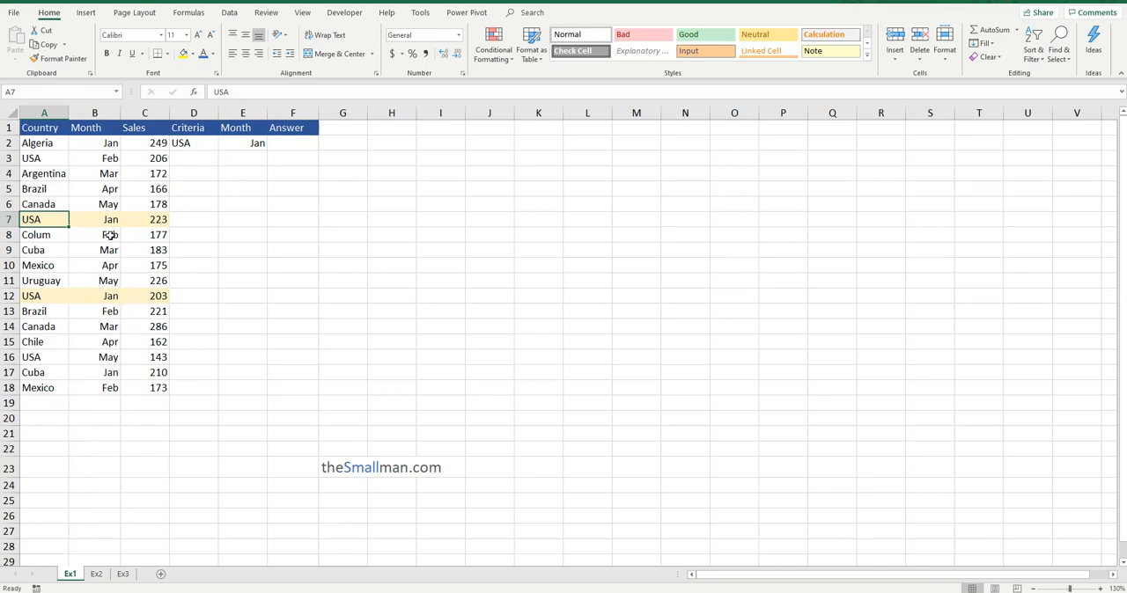
left_click(111, 222)
left_click(105, 298)
left_click(60, 298)
left_click(111, 296)
left_click(111, 220)
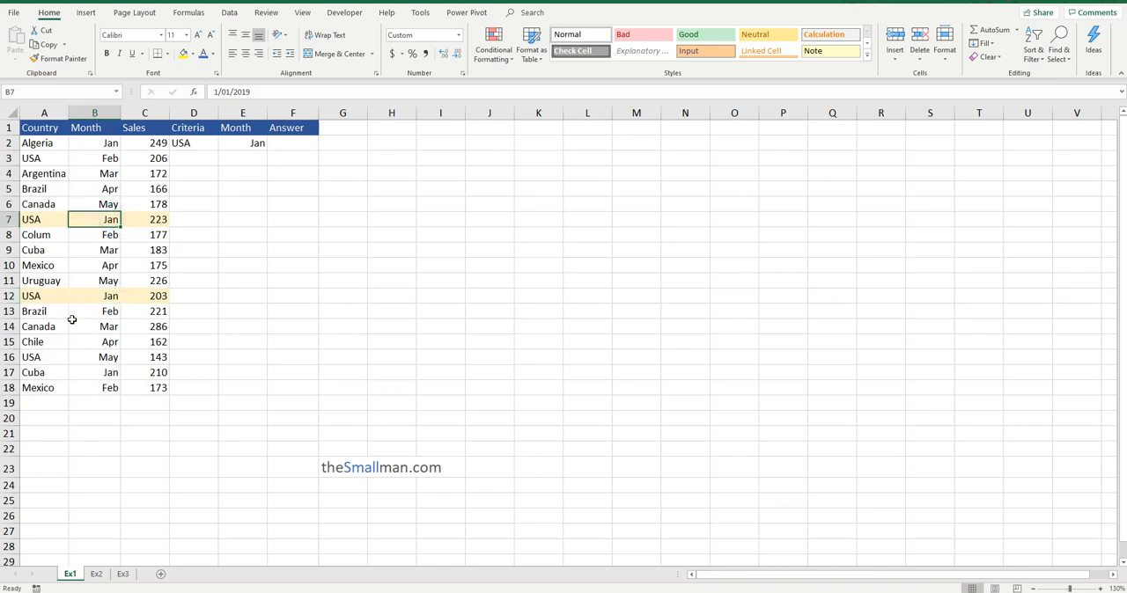
left_click(204, 145)
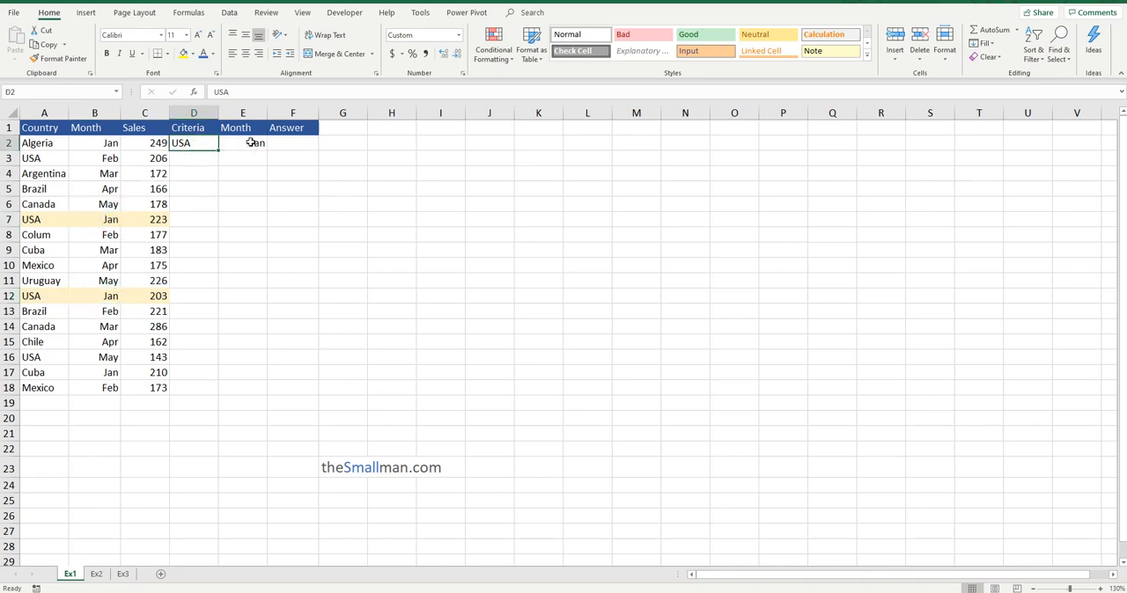
left_click(253, 144)
left_click(291, 146)
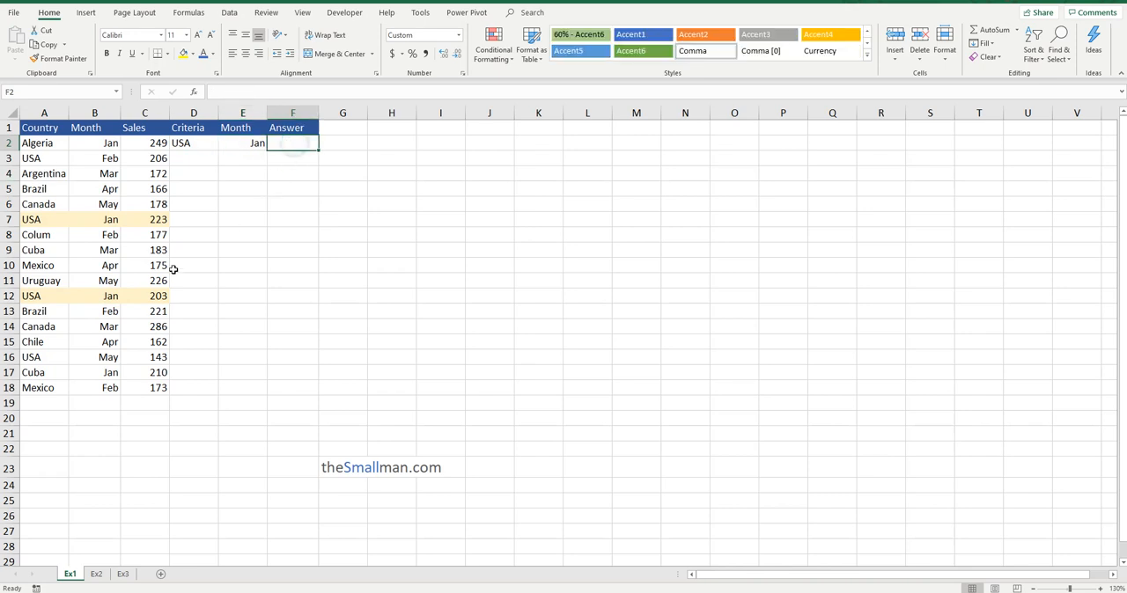
Add the two highlighted sales values in D7 with =C7+C12 and clear the cell again.
left_click(205, 222)
type("=")
left_click(157, 219)
type("+")
left_click(153, 296)
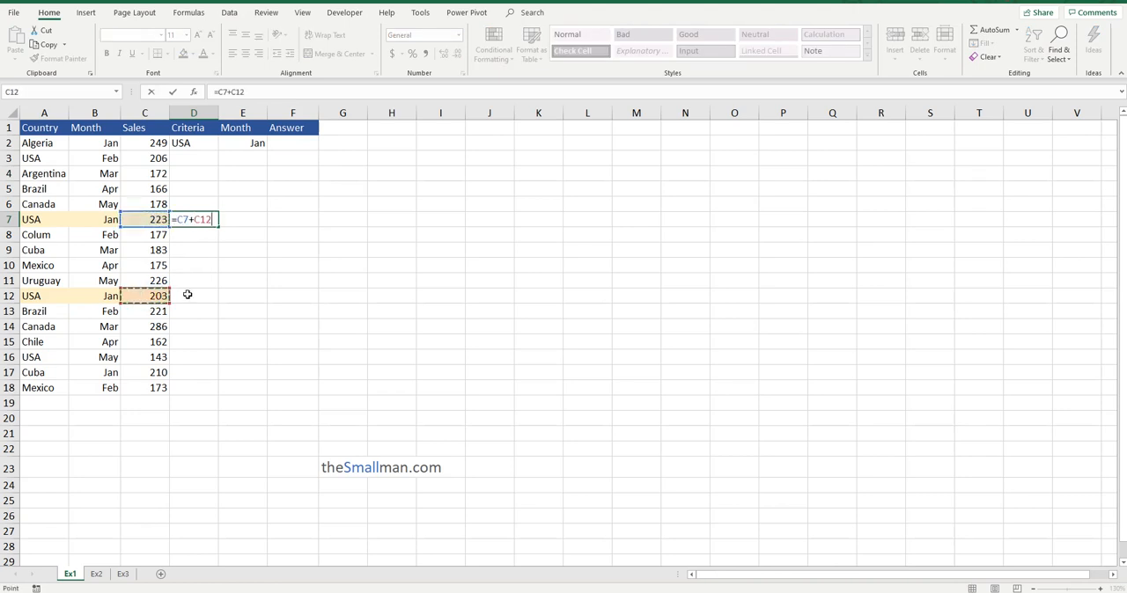
key("Return")
left_click(202, 221)
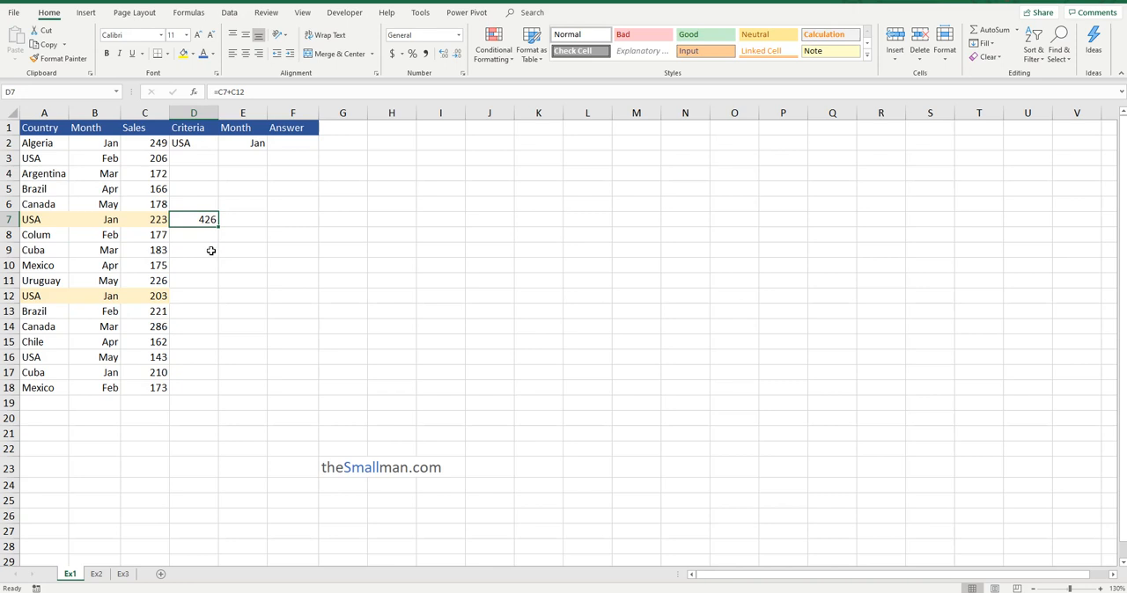
key("Delete")
Start a syntax note in H7 reading SUMIFS(SUM RANGE and select the sales values it refers to.
left_click(380, 222)
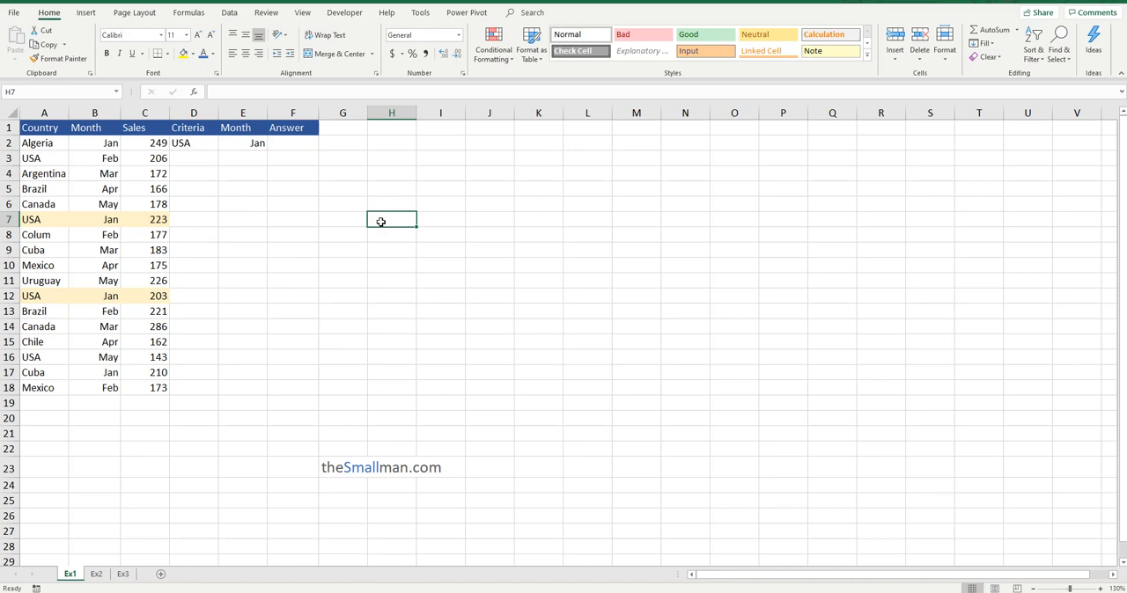
type("SUMIFS(")
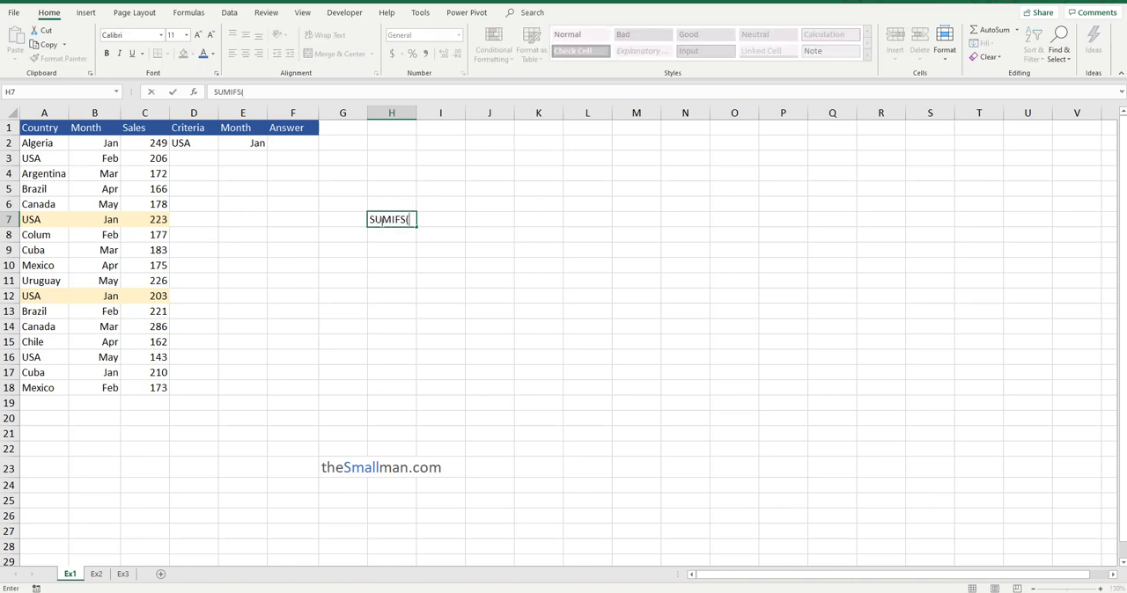
type("SUM RANGE")
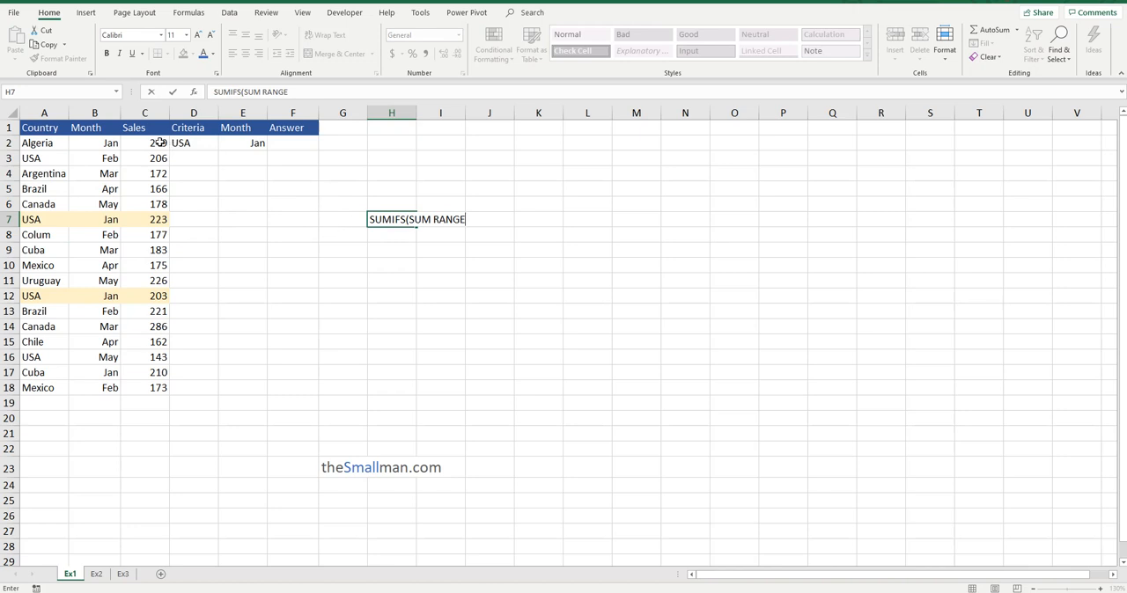
left_click_drag(160, 142, 151, 431)
Extend the syntax note in H7 with ", CRITERIA RANGE," and select the country cells A2:A19 it refers to.
left_click(448, 221)
left_click(395, 219)
left_click(318, 93)
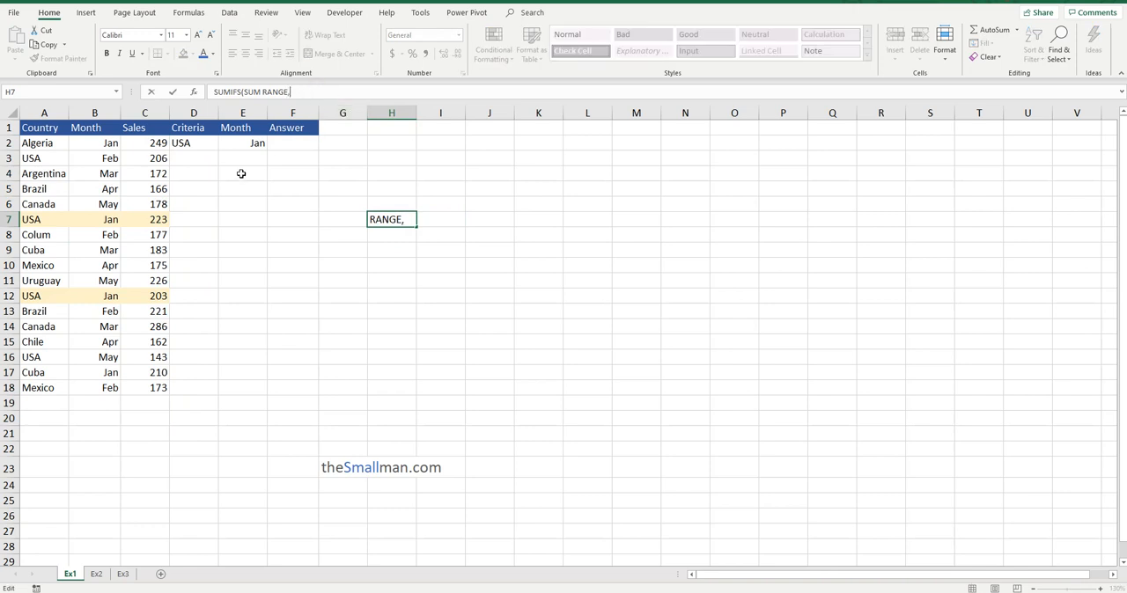
type(", cR")
key("BackSpace")
type("RITERIA RANGE,")
left_click_drag(64, 142, 45, 404)
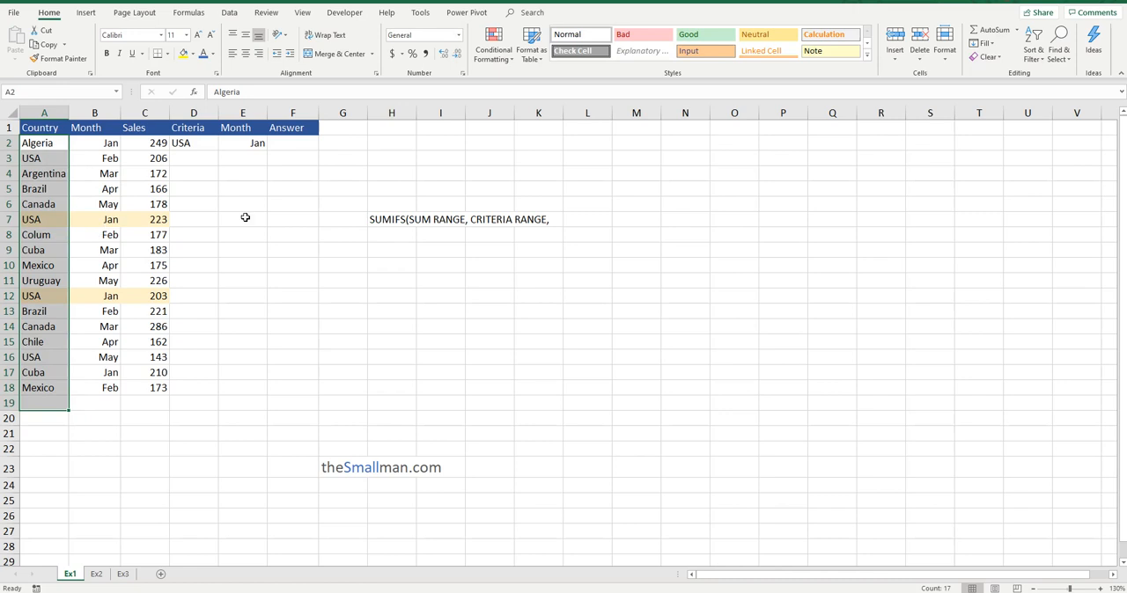
Add CRITERIA1 as the third argument of the H7 note, with a trailing comma and closing parenthesis, pointing out criterion cell D2.
left_click(398, 220)
left_click(375, 89)
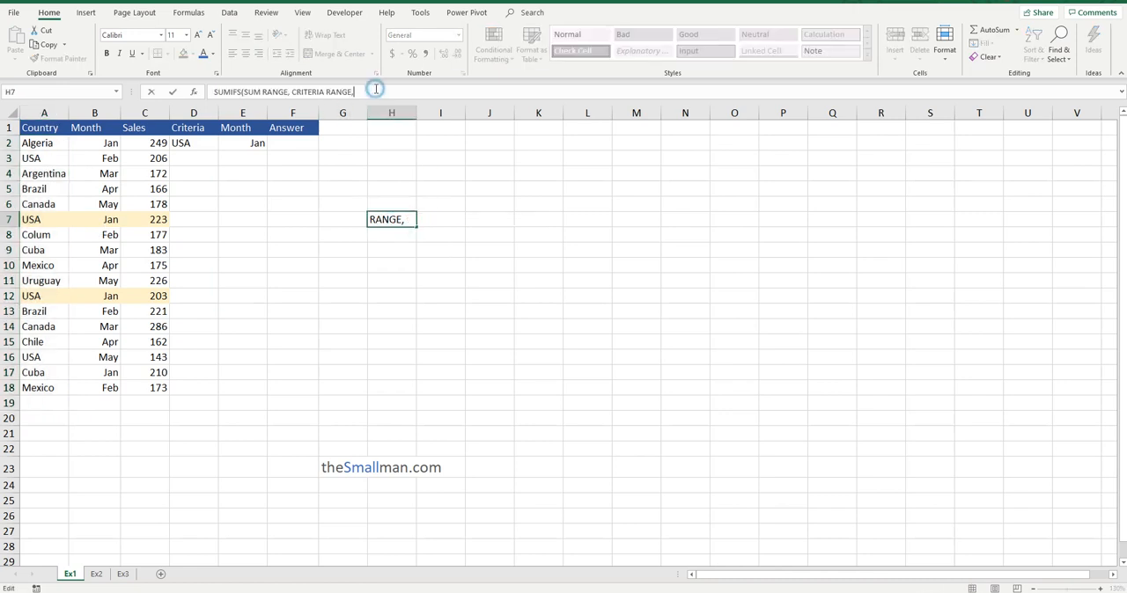
type("CRITERIA")
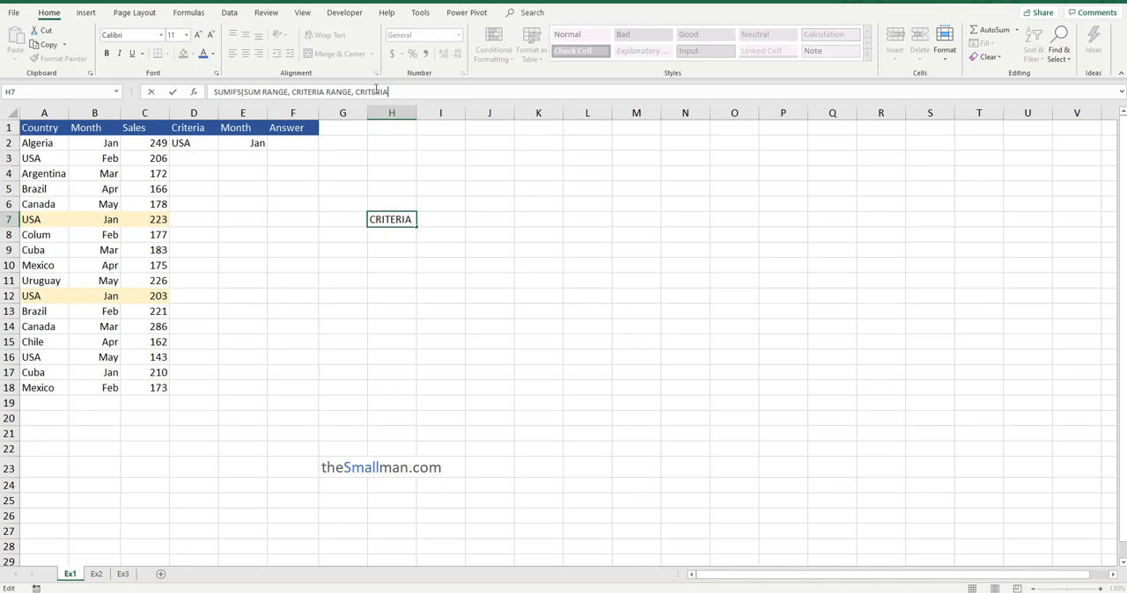
left_click(204, 146)
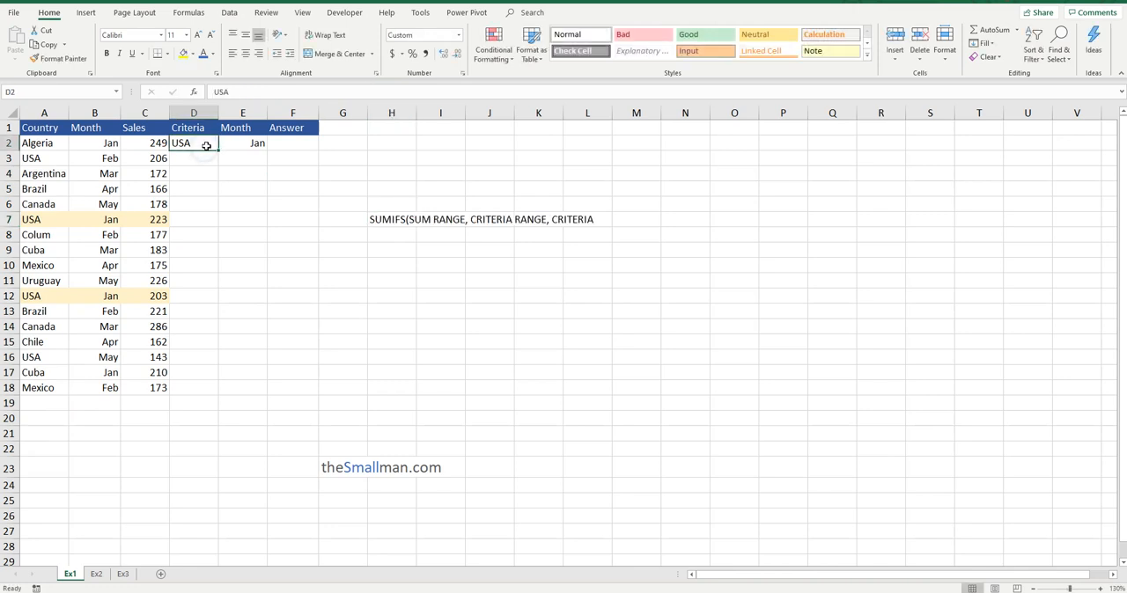
left_click(404, 224)
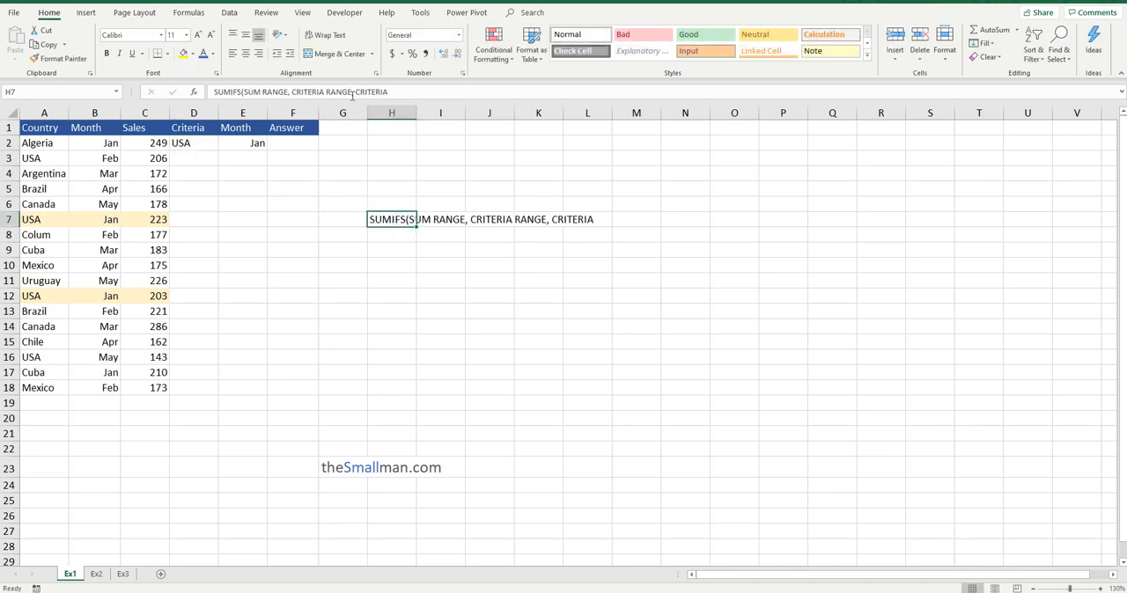
left_click(393, 92)
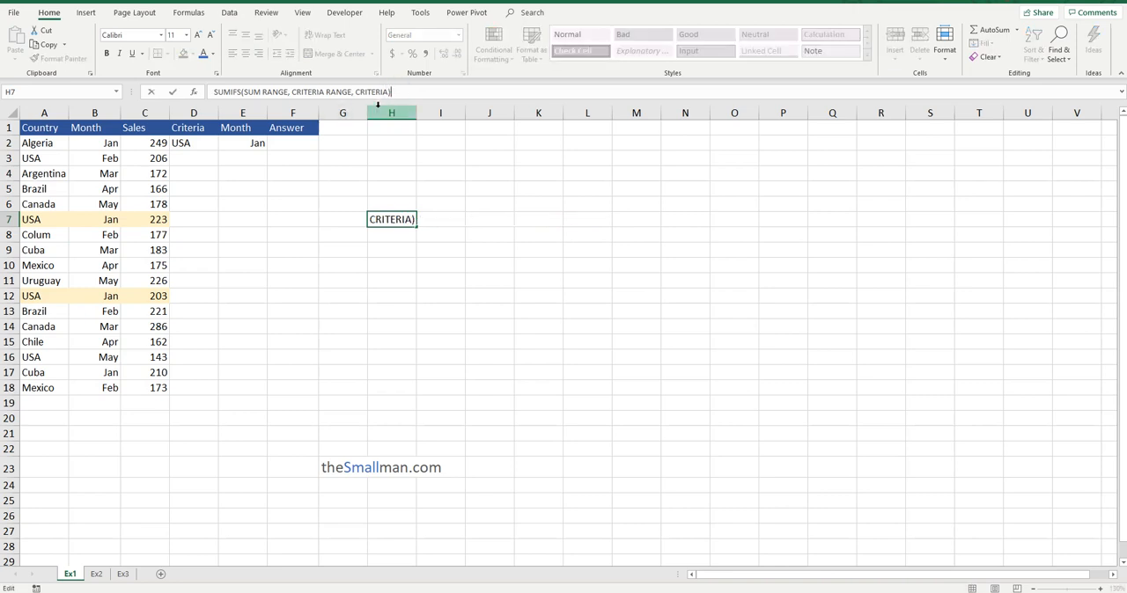
type("1,")
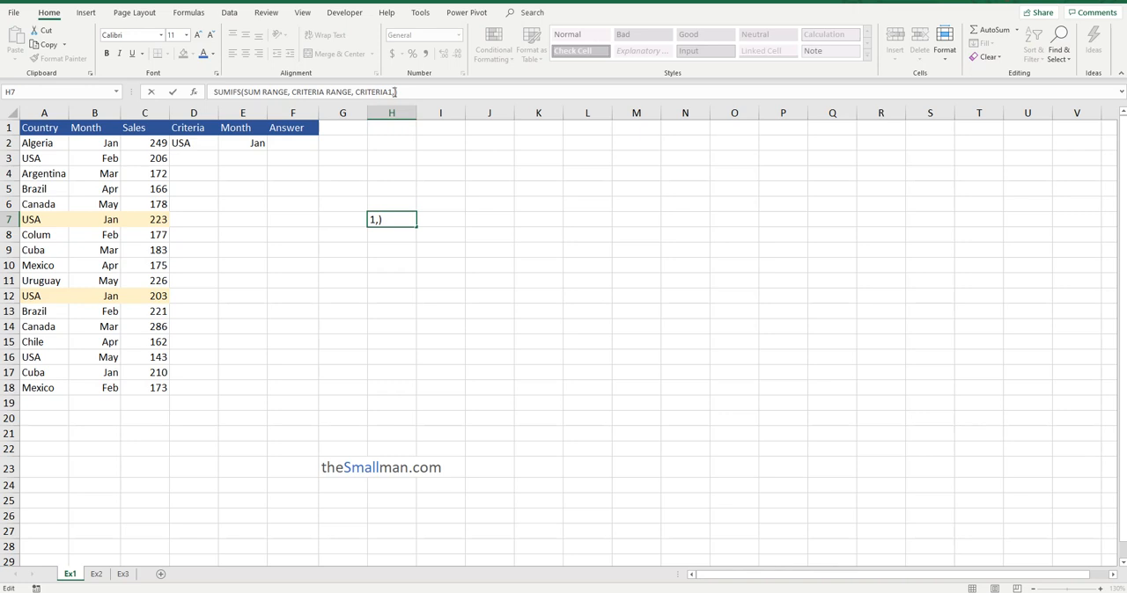
Duplicate the CRITERIA RANGE, CRITERIA1 pair within the H7 note and rename the copied criterion to CRITERIA2.
left_click_drag(394, 92, 291, 92)
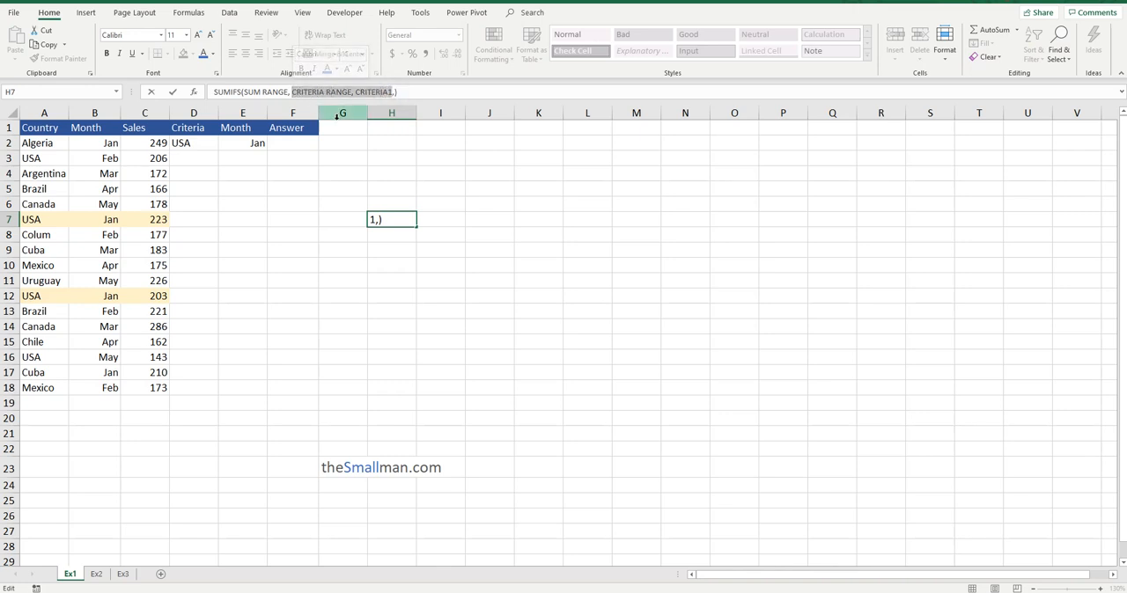
key("ctrl+c")
left_click(394, 92)
key("ctrl+v")
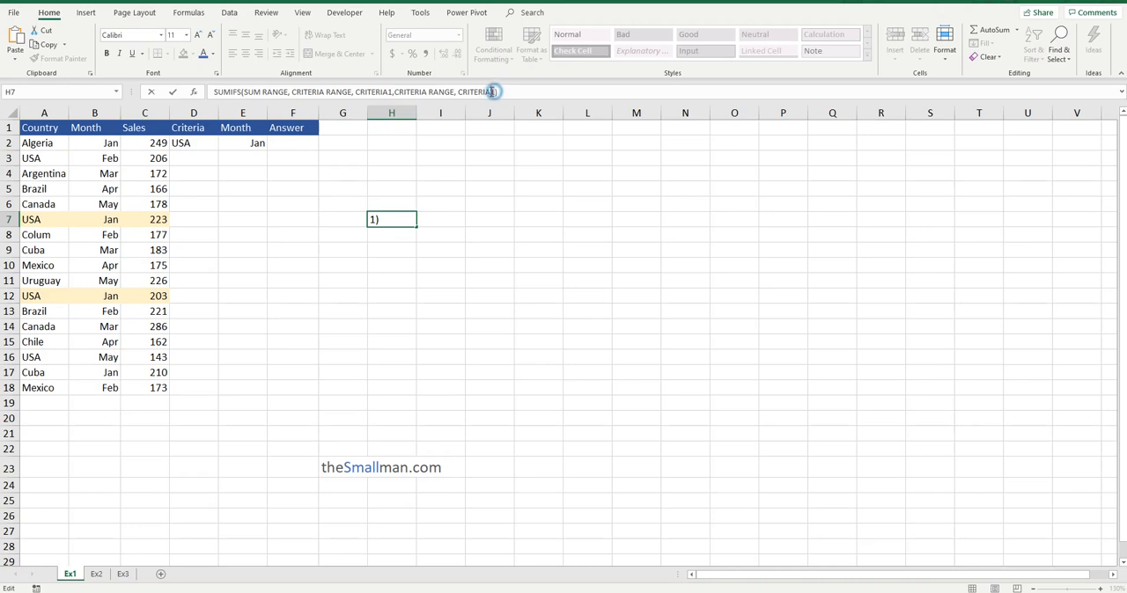
left_click_drag(497, 91, 491, 91)
type("2")
Label CRITERIA1 with (COUNTRY) and CRITERIA2 with (MONTH) in the H7 note and commit the text.
left_click(393, 91)
type("(C")
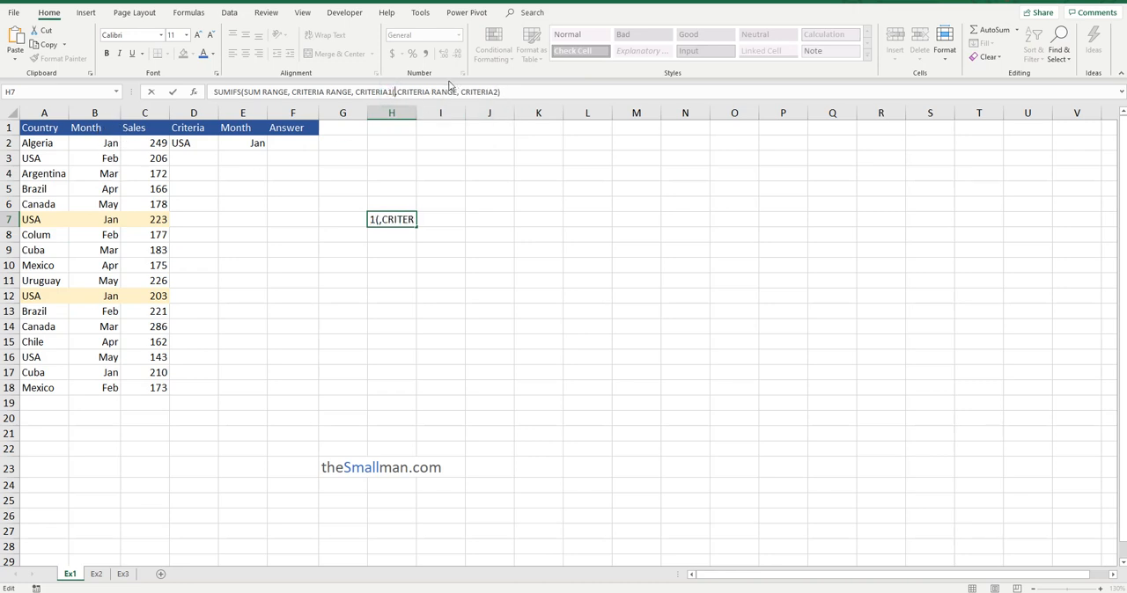
type("OUNTRY")
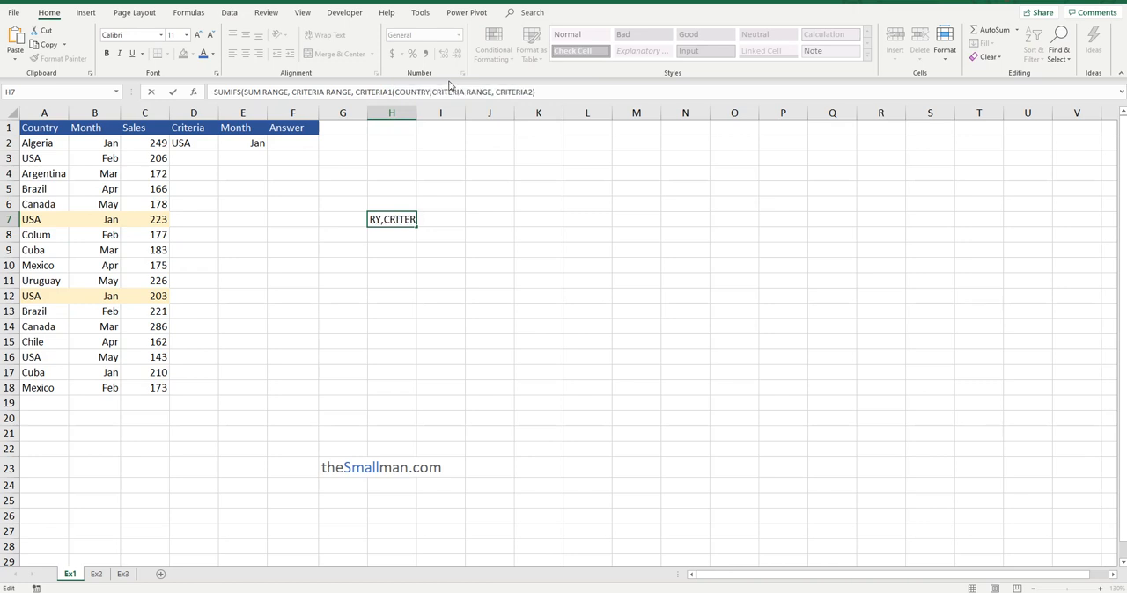
type(")")
left_click(535, 91)
type("(MON)")
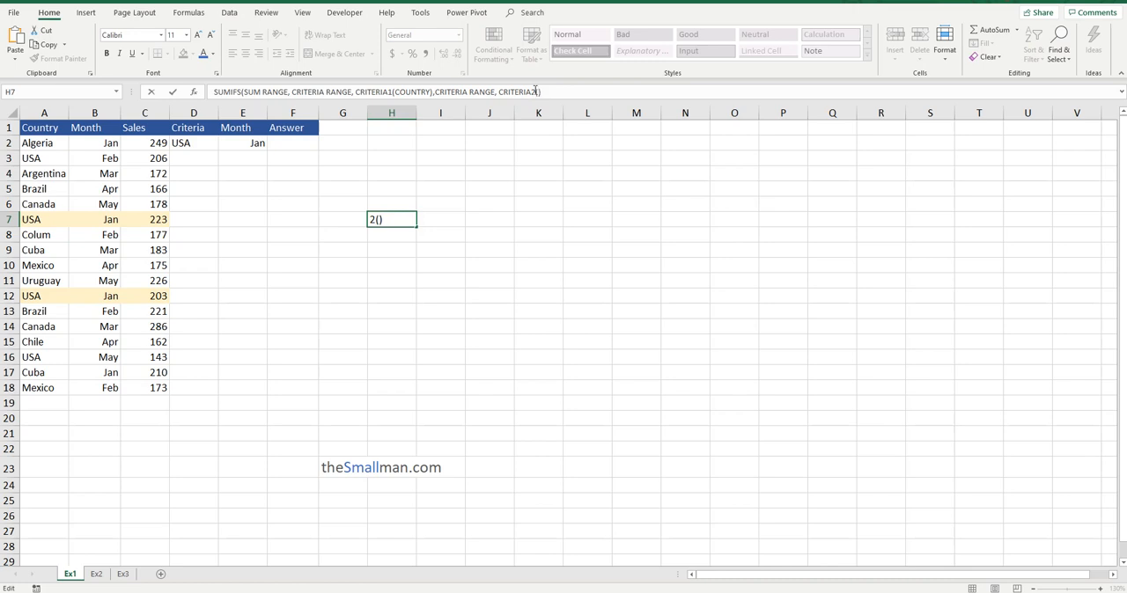
type("TH")
left_click(498, 92)
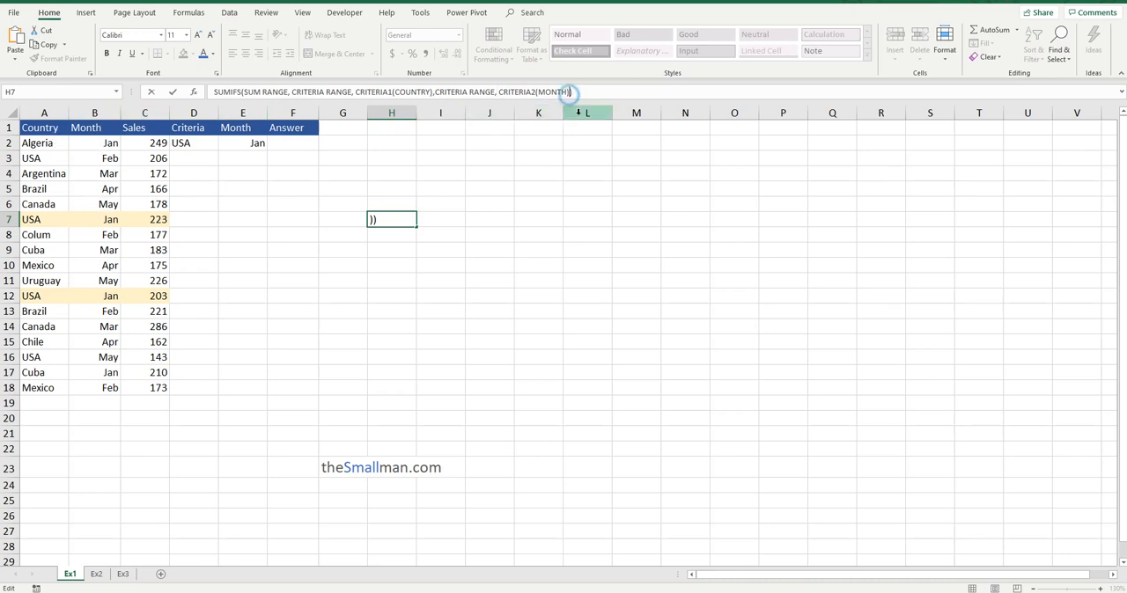
type(",")
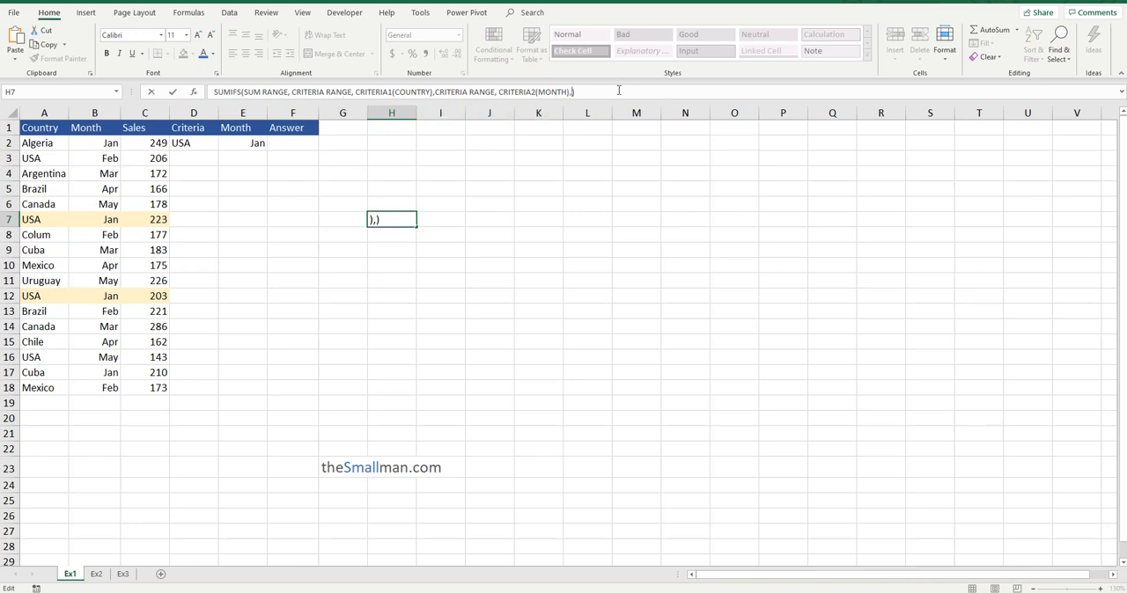
key("BackSpace")
key("Return")
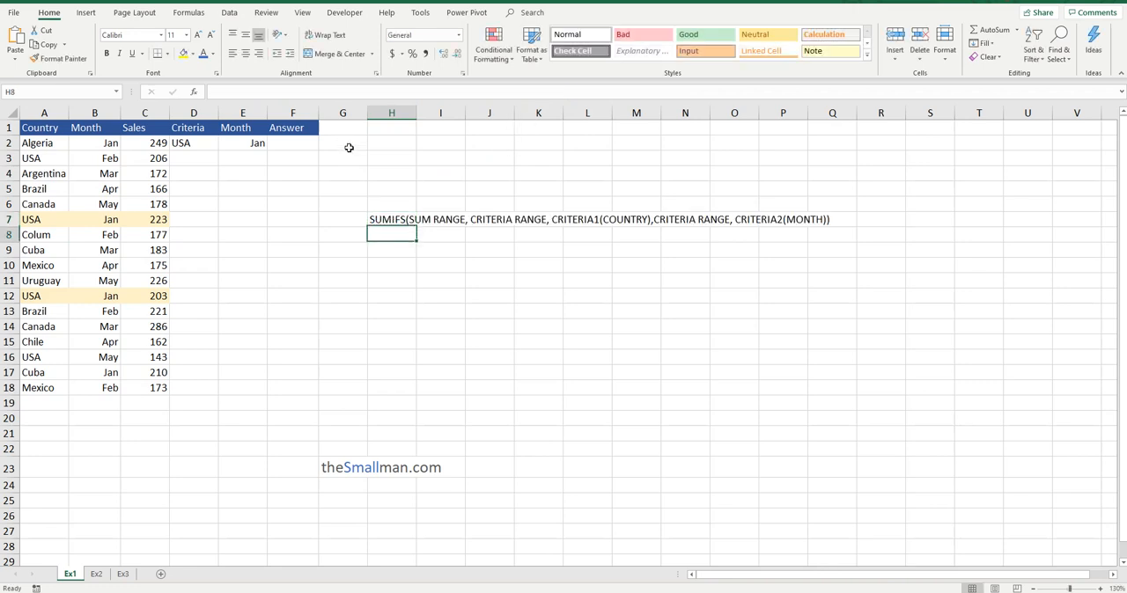
Begin a SUMIFS formula in F2 with the sales cells C2:C19 as the sum range.
left_click(410, 220)
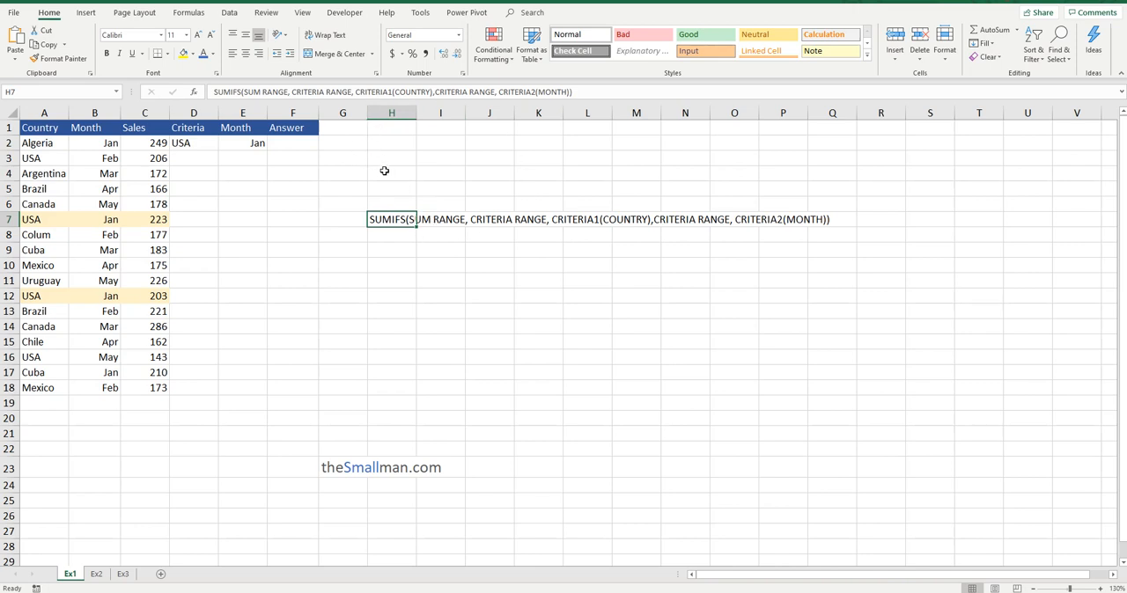
left_click(196, 142)
left_click(299, 142)
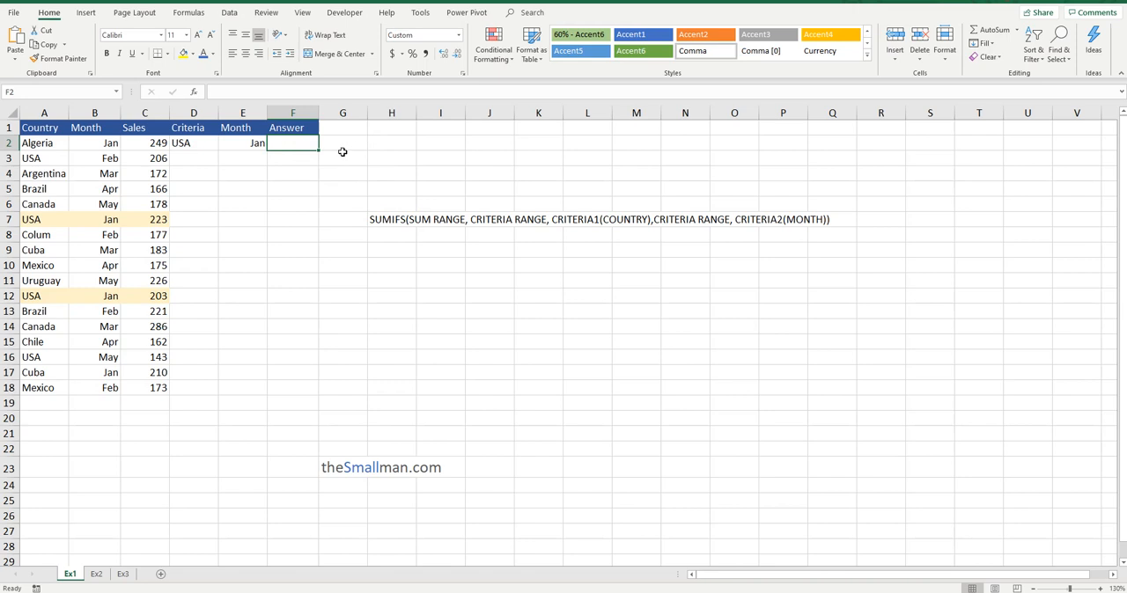
type("=sUMIFS")
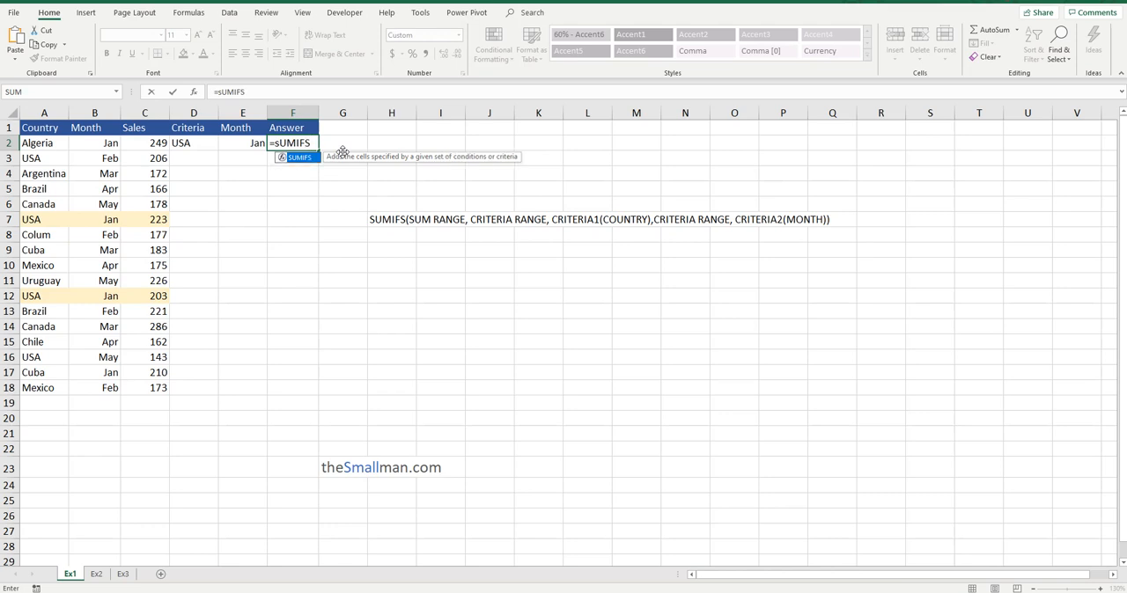
type("(")
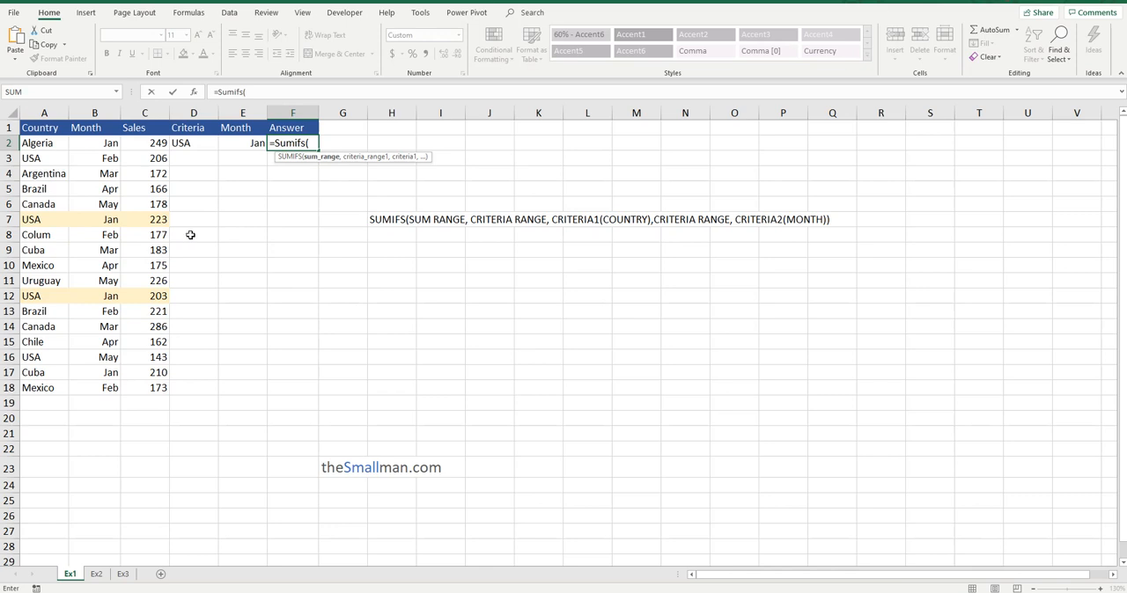
left_click_drag(157, 143, 158, 405)
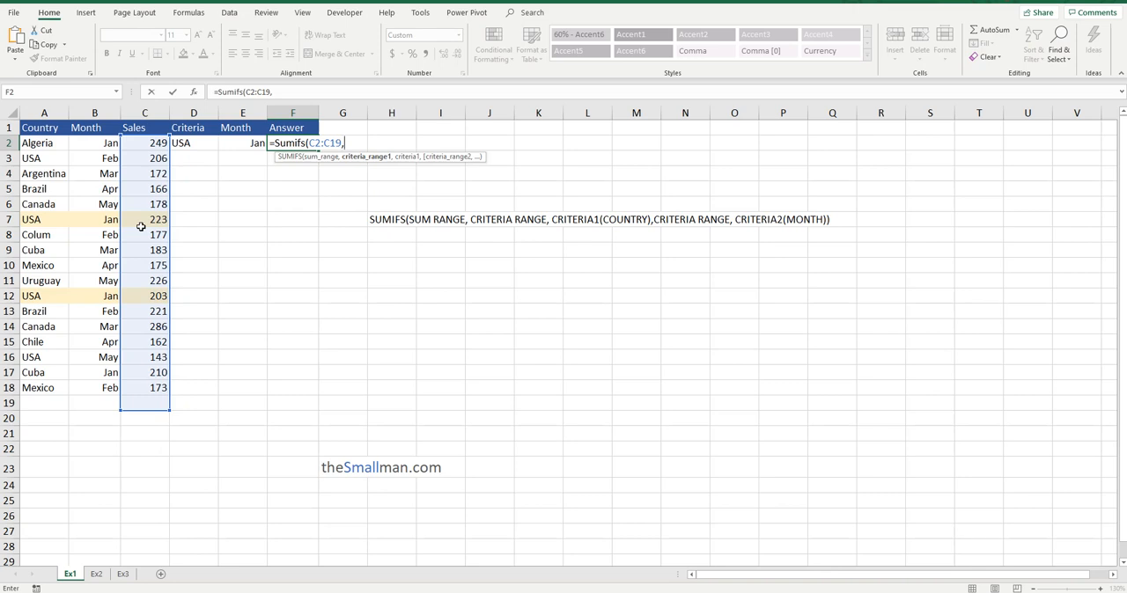
Add the country range A2:A19 with criterion cell D2 to the F2 SUMIFS formula and commit it.
left_click_drag(53, 146, 25, 402)
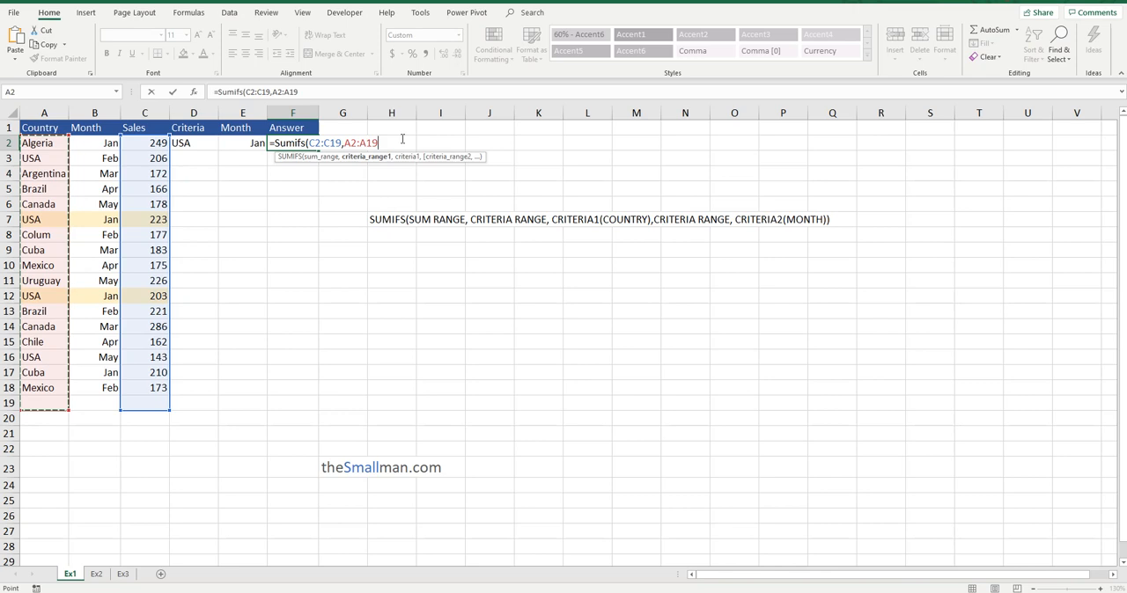
type(",")
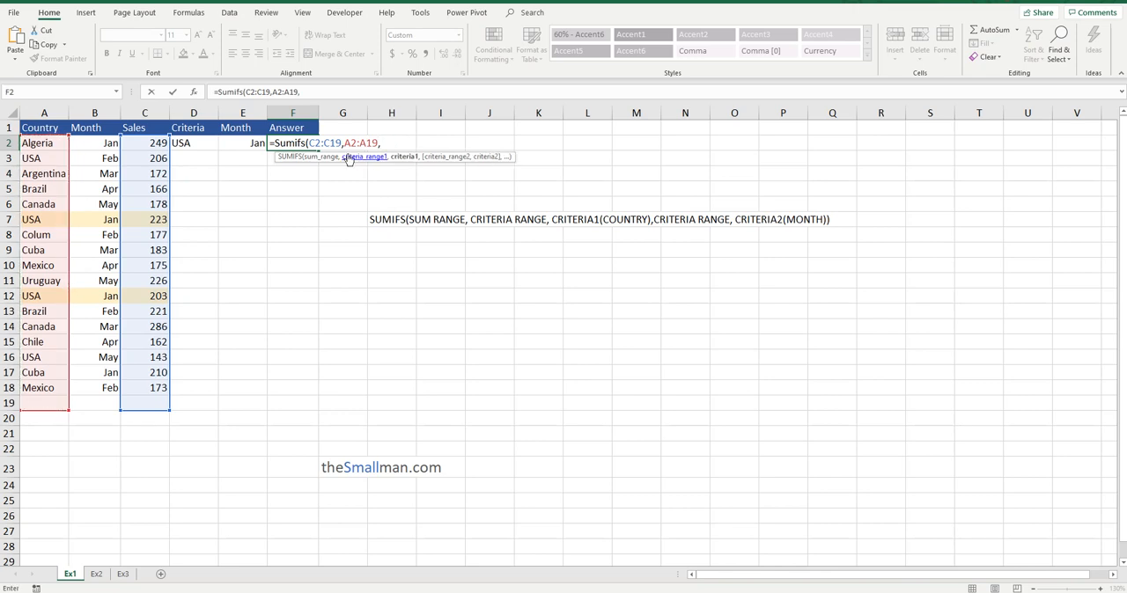
left_click(202, 146)
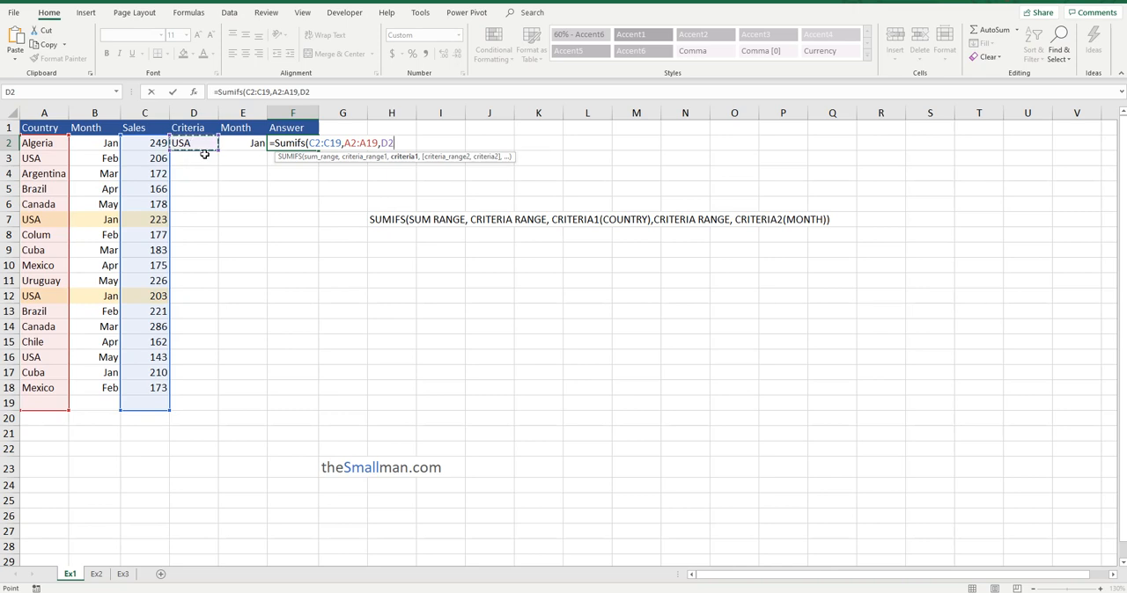
type(")")
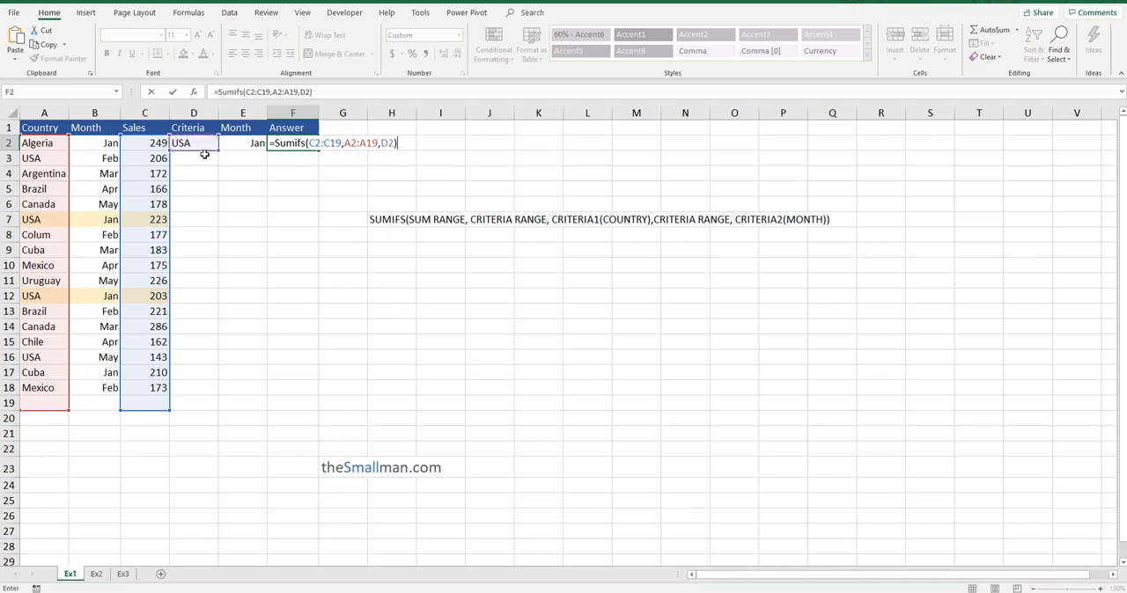
key("Return")
Extend the F2 formula with the month range B2:B19 and criterion cell E2, and commit it.
left_click(315, 142)
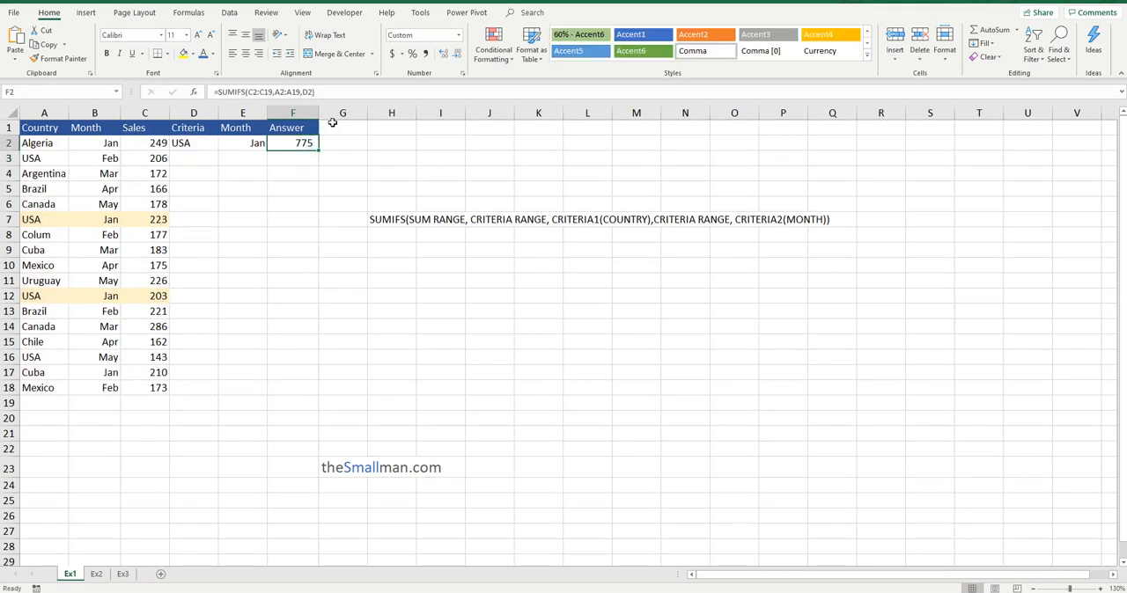
left_click(314, 92)
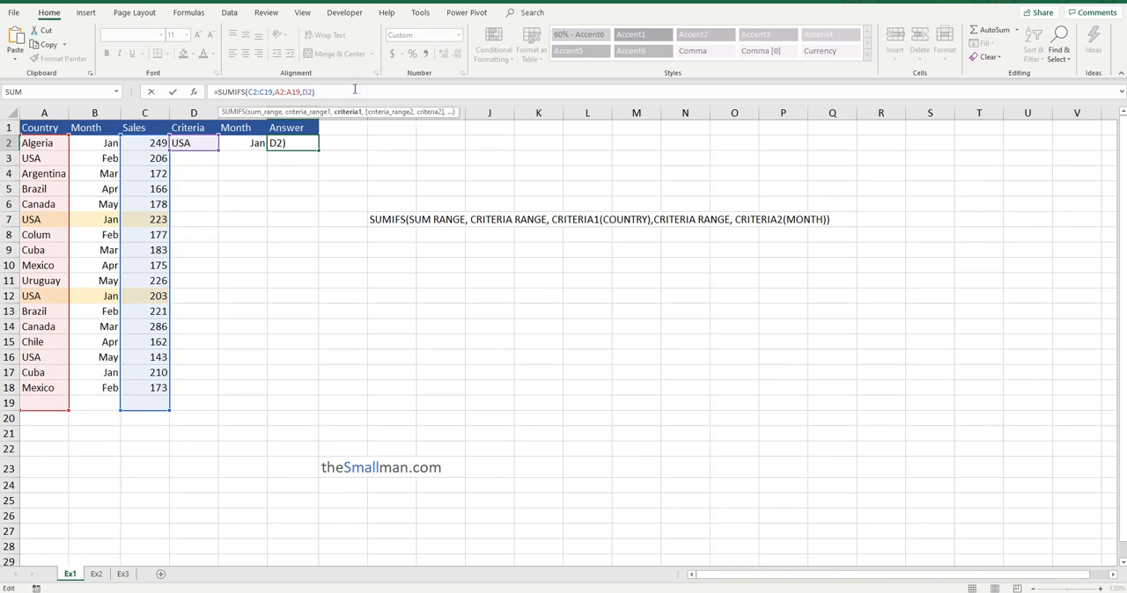
type(",")
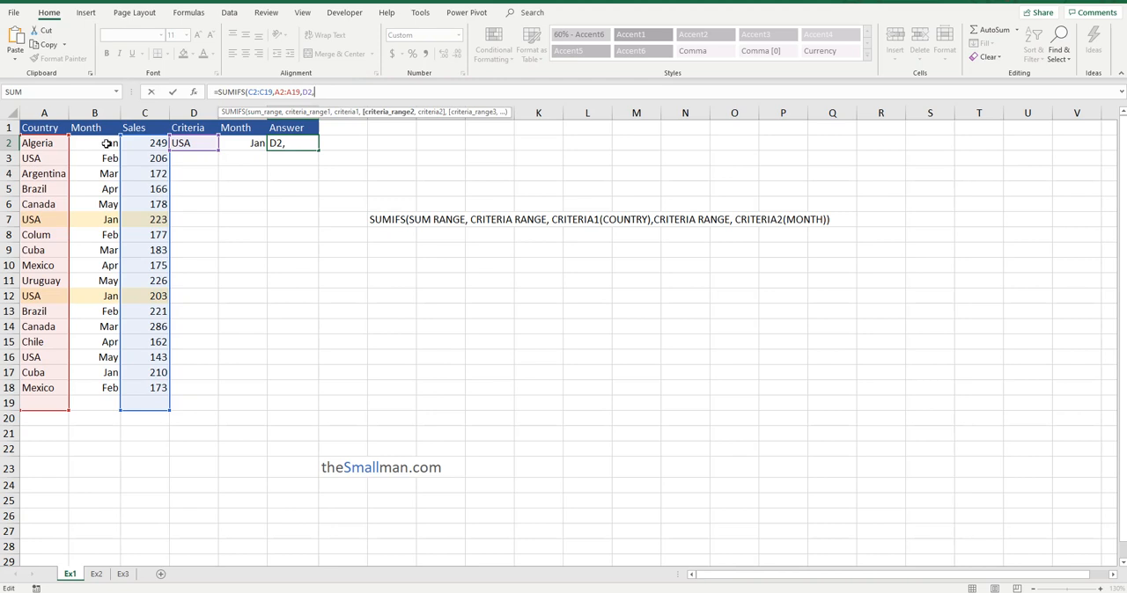
left_click_drag(106, 143, 98, 400)
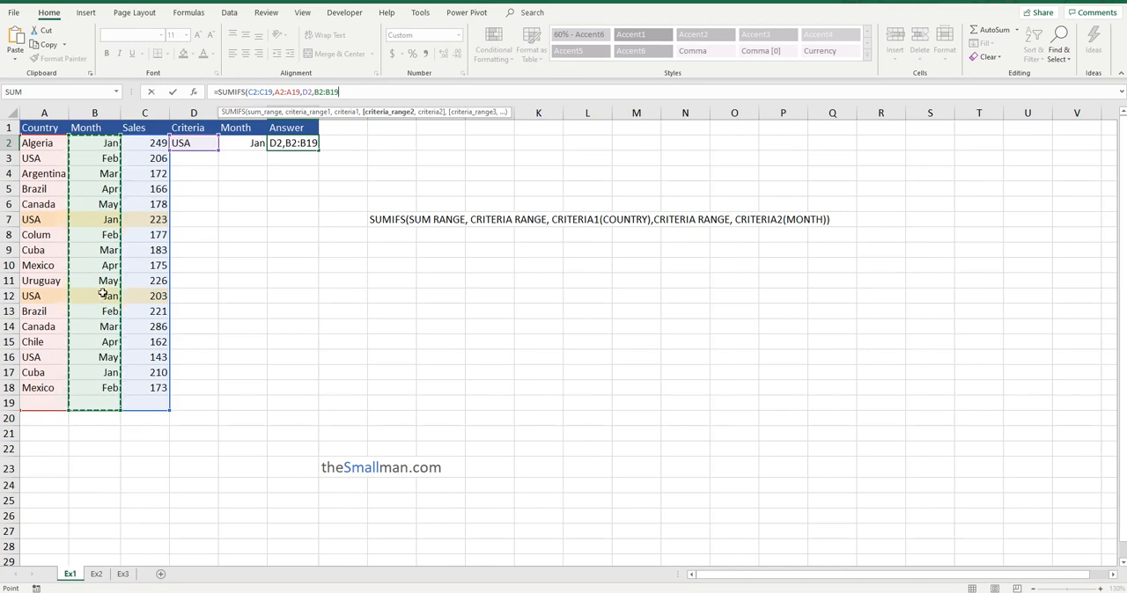
type(",")
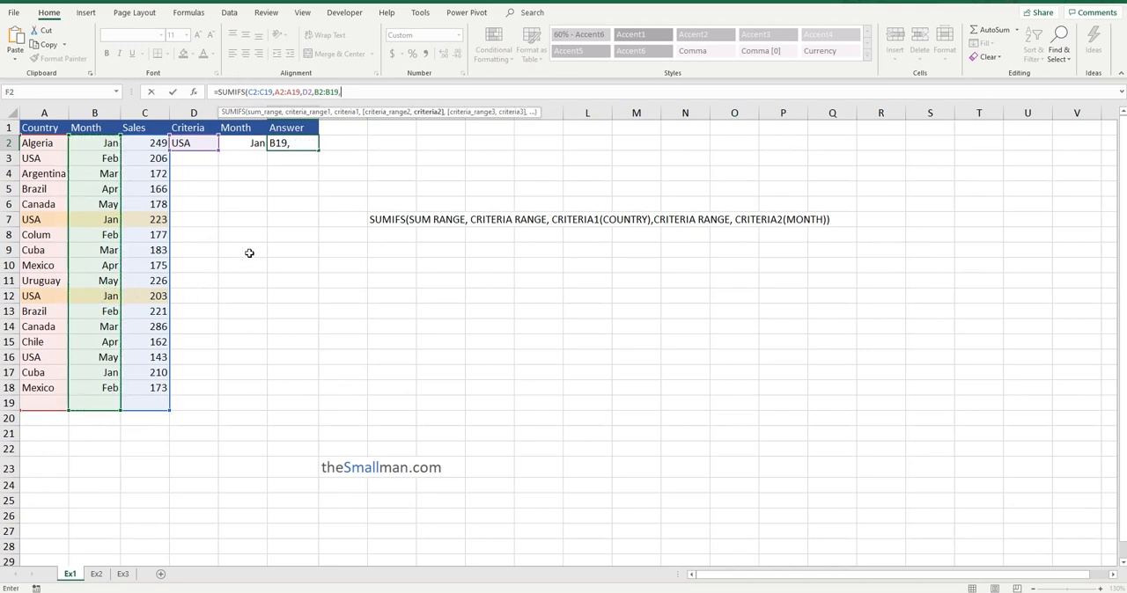
left_click(256, 143)
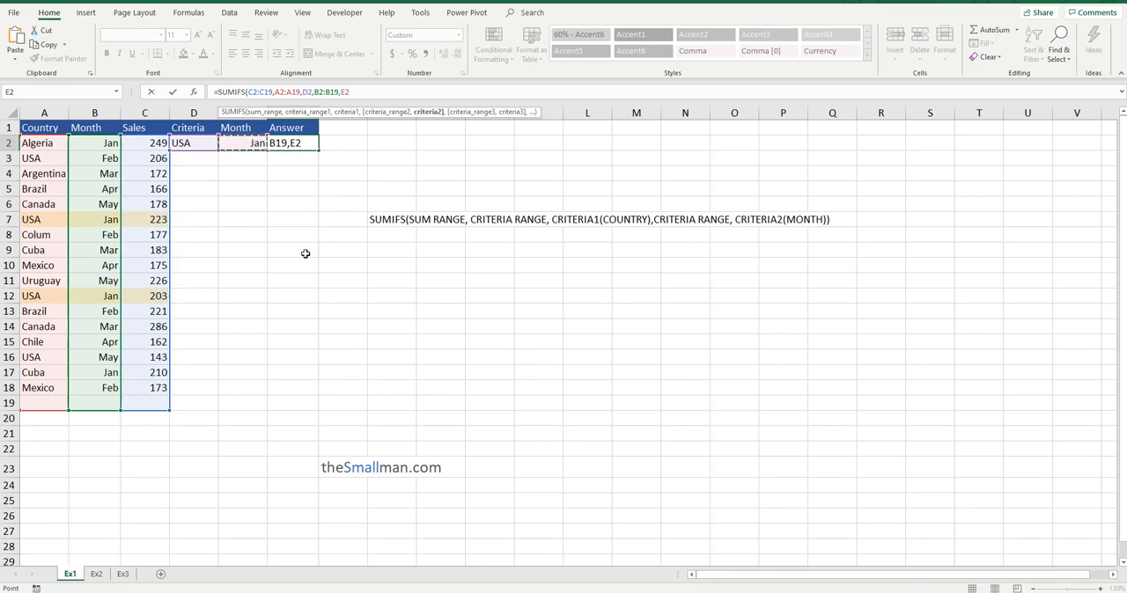
key("Return")
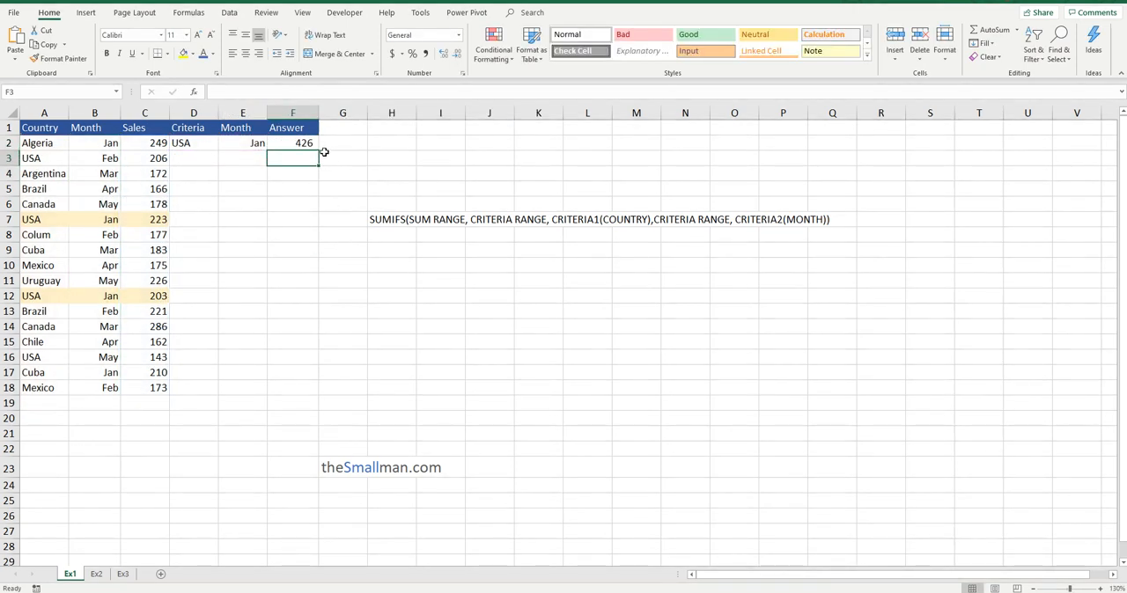
key("Up")
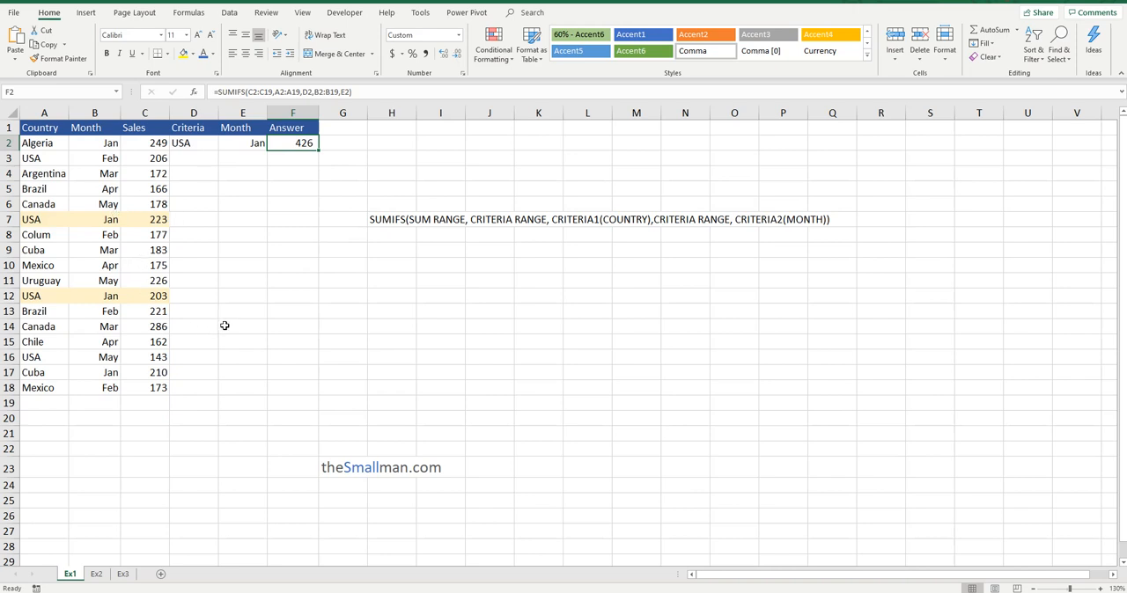
Copy May from B16 into the month criterion E2 and check the F2 answer against the sales value in C16.
left_click(105, 363)
key("ctrl+c")
left_click(254, 145)
key("ctrl+v")
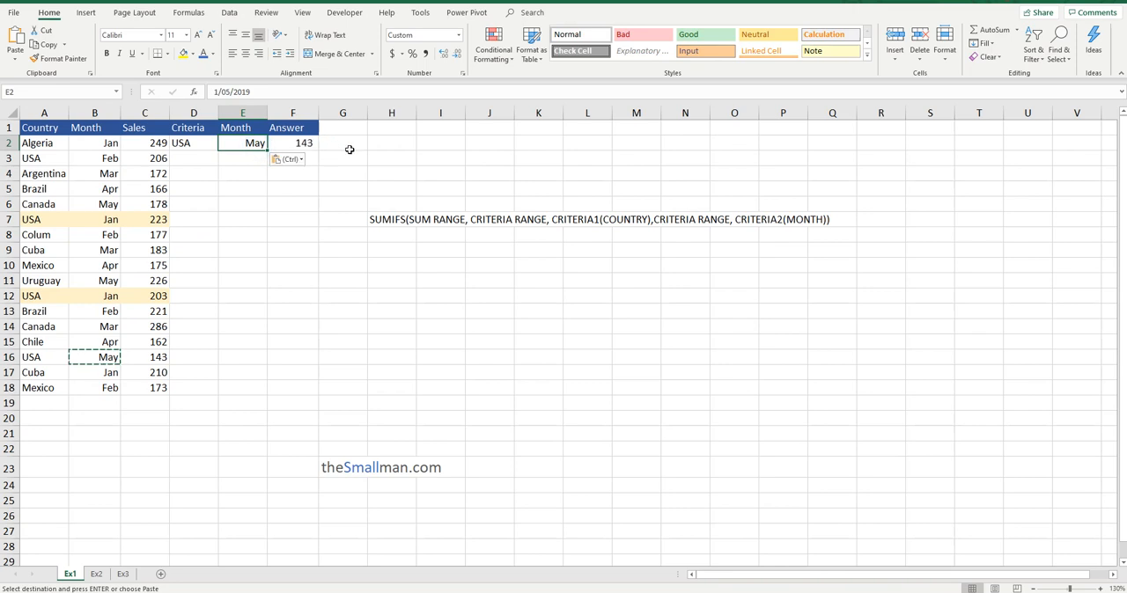
left_click(148, 363)
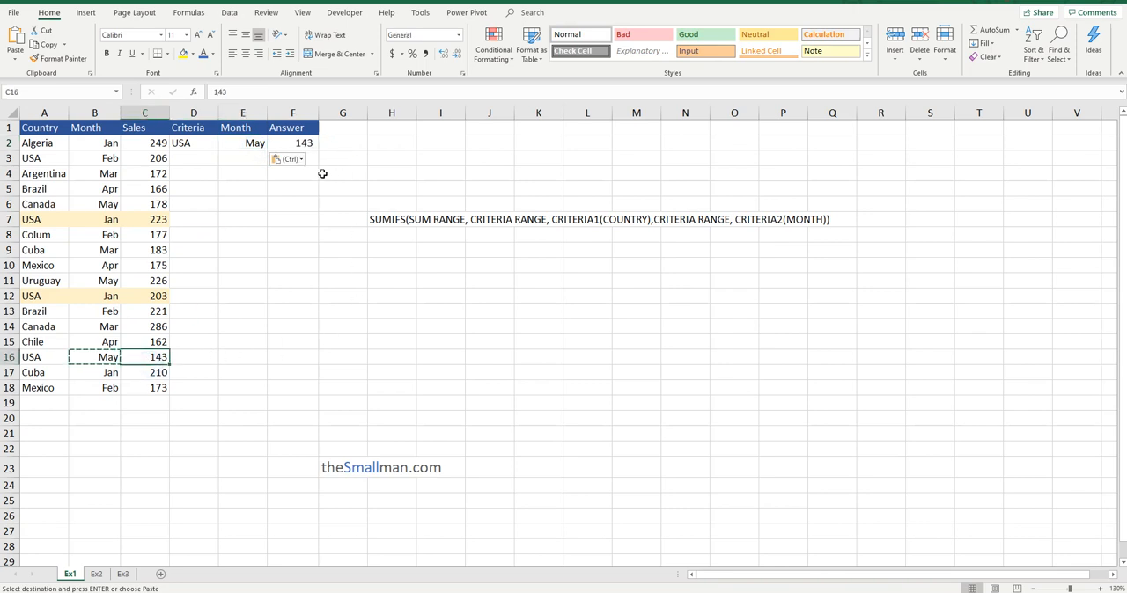
left_click(280, 142)
left_click(252, 142)
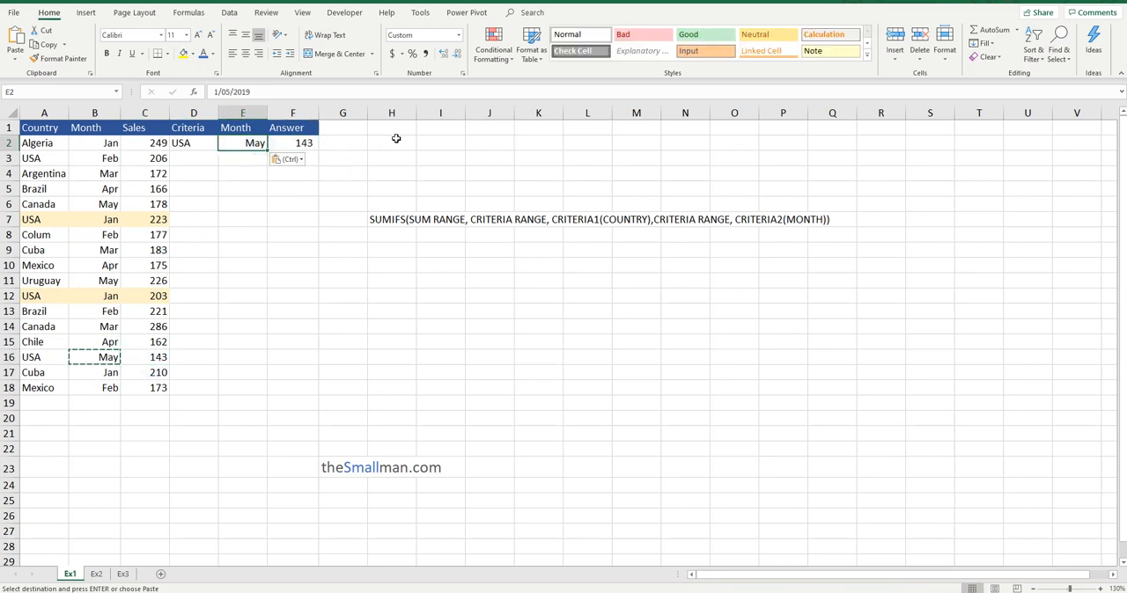
left_click(359, 143)
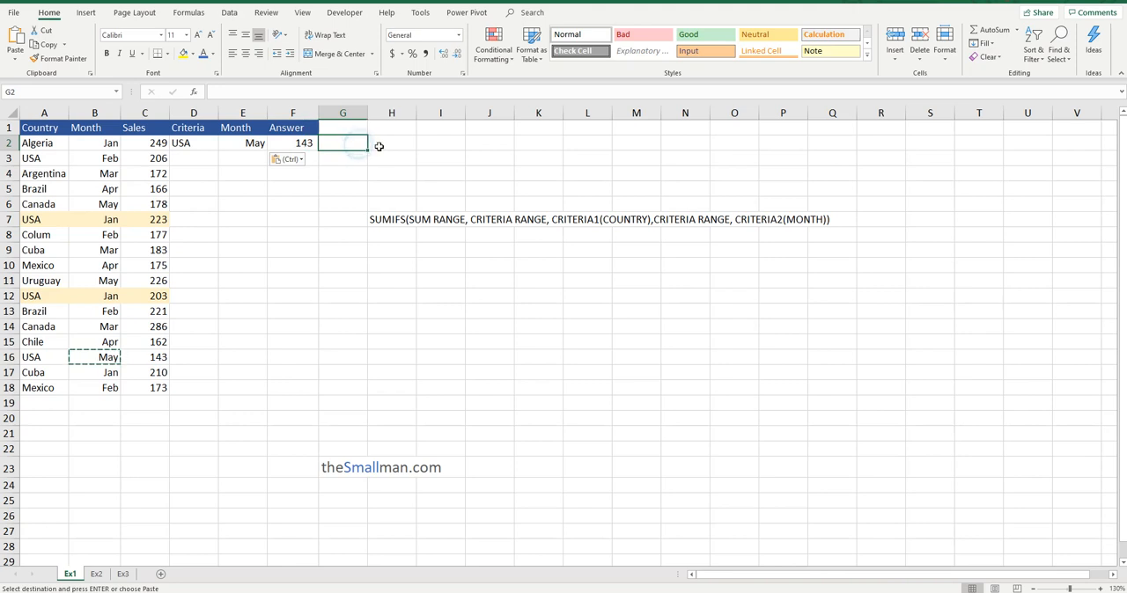
Add a comma after E2 in the F2 formula to show where a third criteria range goes, and remove it again.
left_click(310, 141)
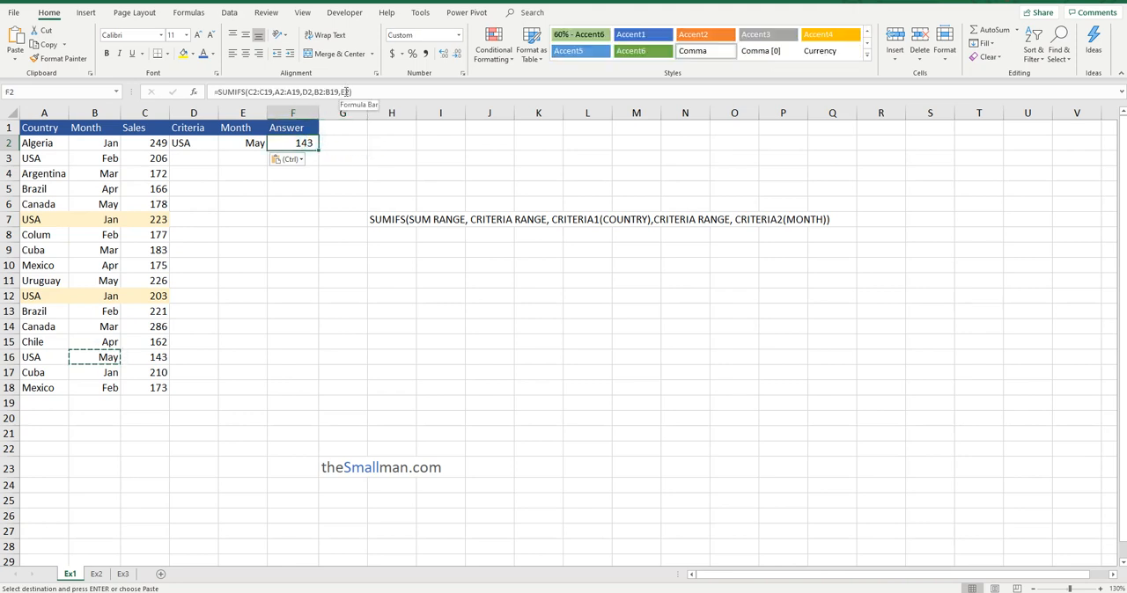
left_click(352, 93)
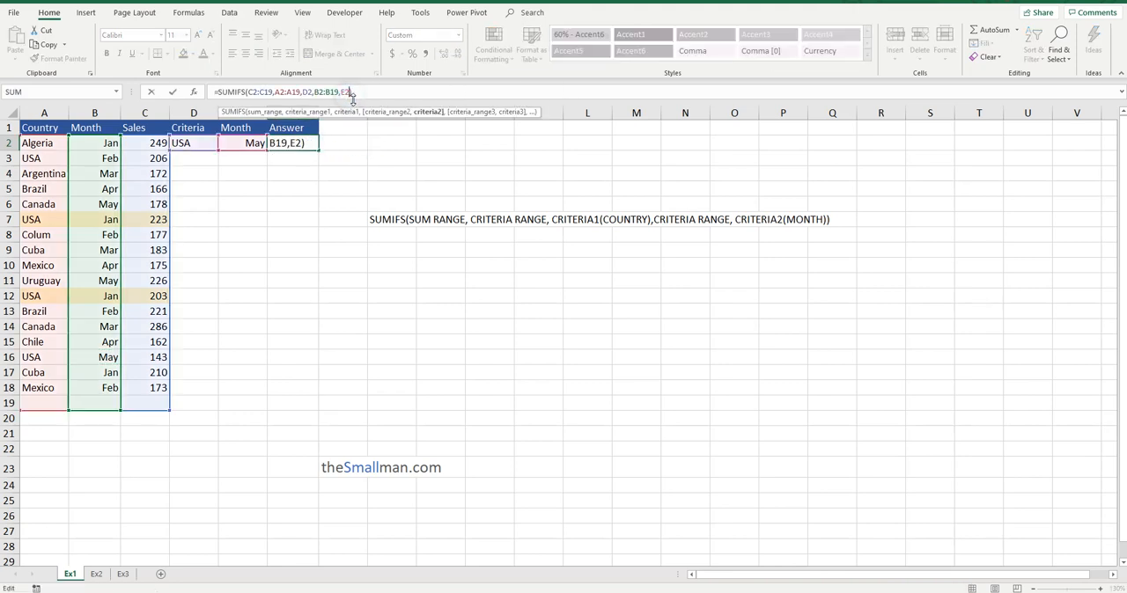
type(",")
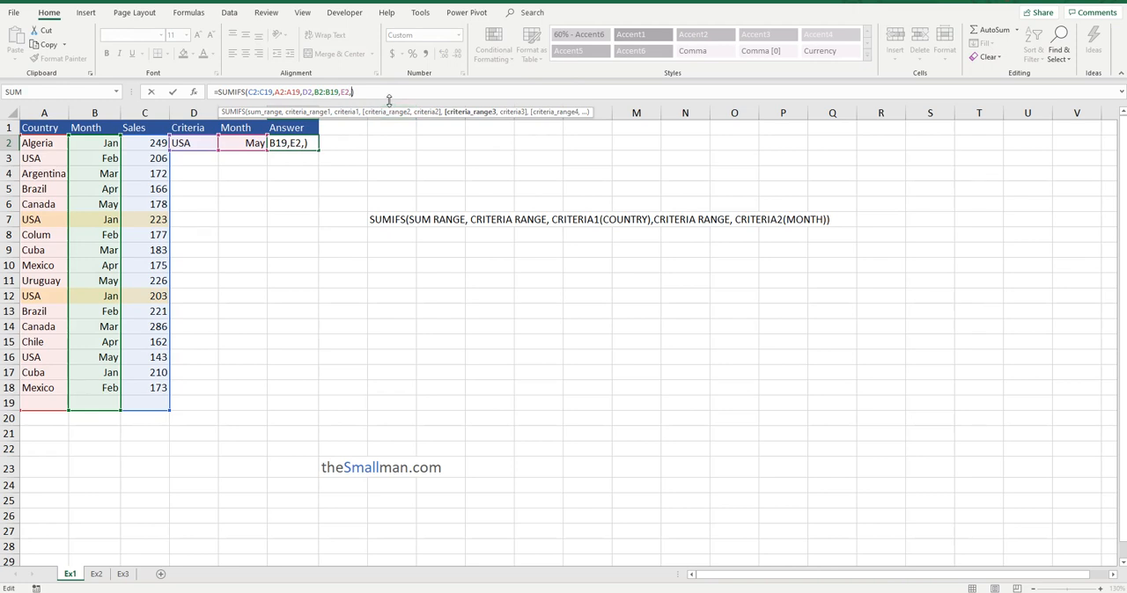
key("BackSpace")
key("Return")
left_click(313, 145)
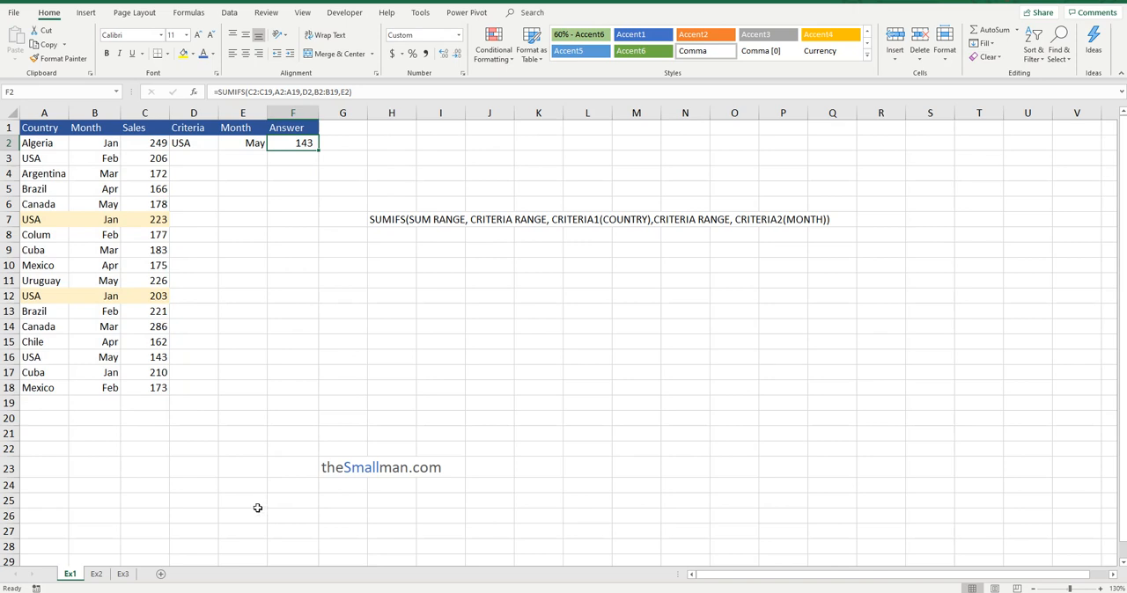
On the Ex2 sheet, review criteria cells D2 and E2 and begin a SUMIFS formula in F2 with sum range C2:C19.
left_click(97, 574)
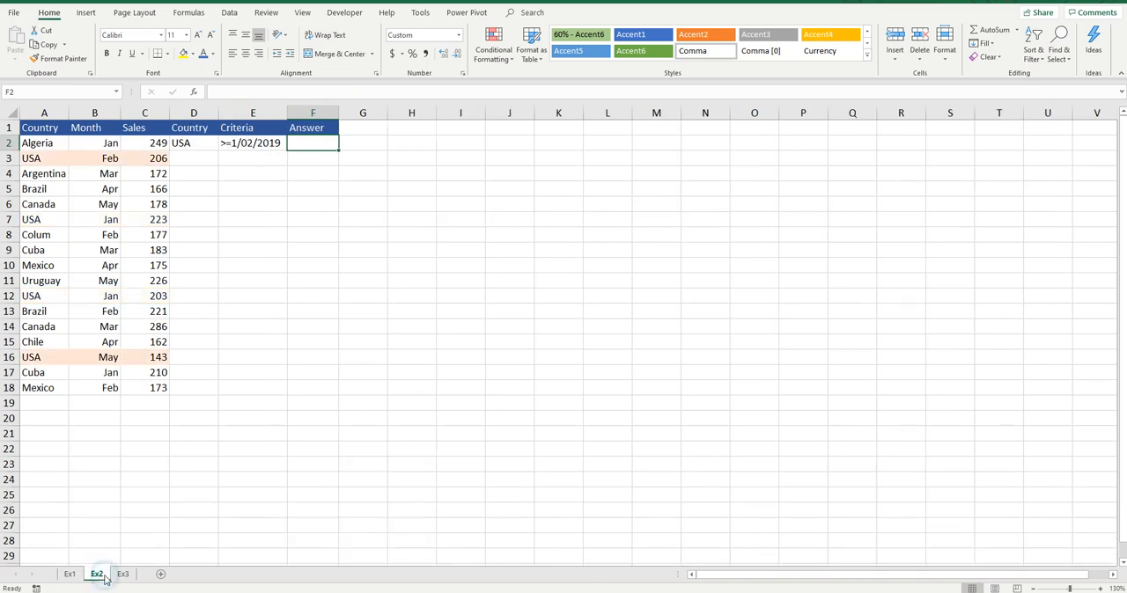
left_click(180, 143)
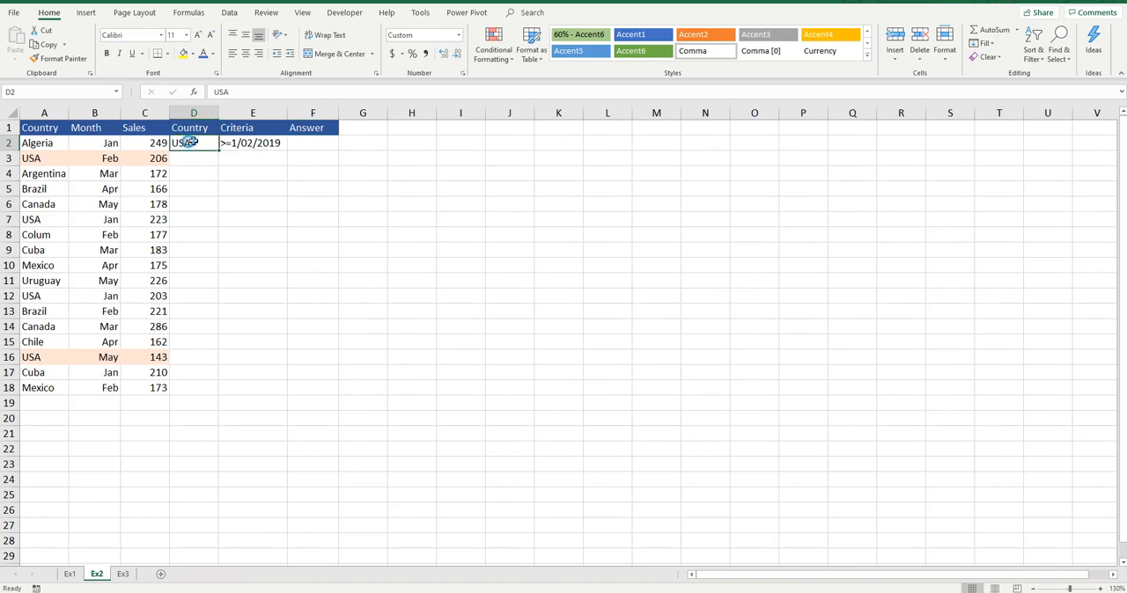
left_click(261, 146)
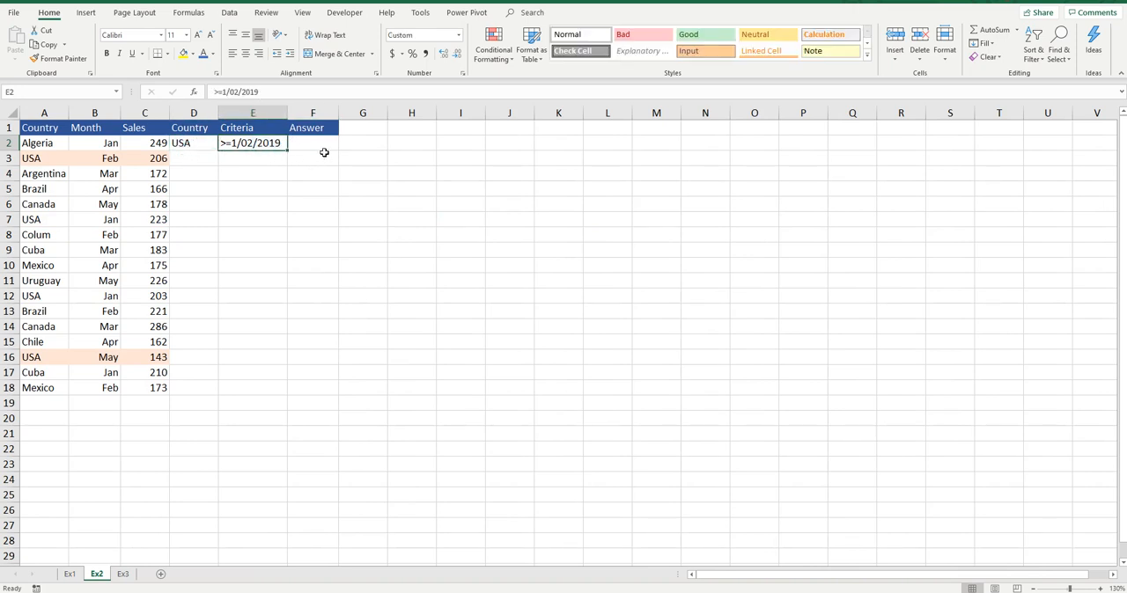
left_click(329, 148)
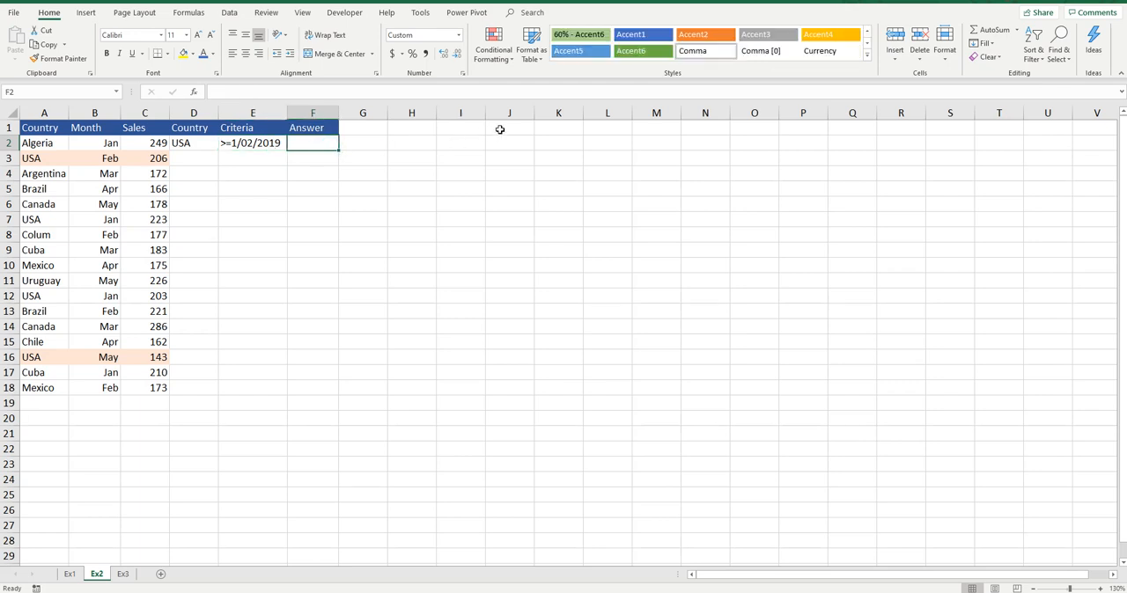
type("=sumifs(")
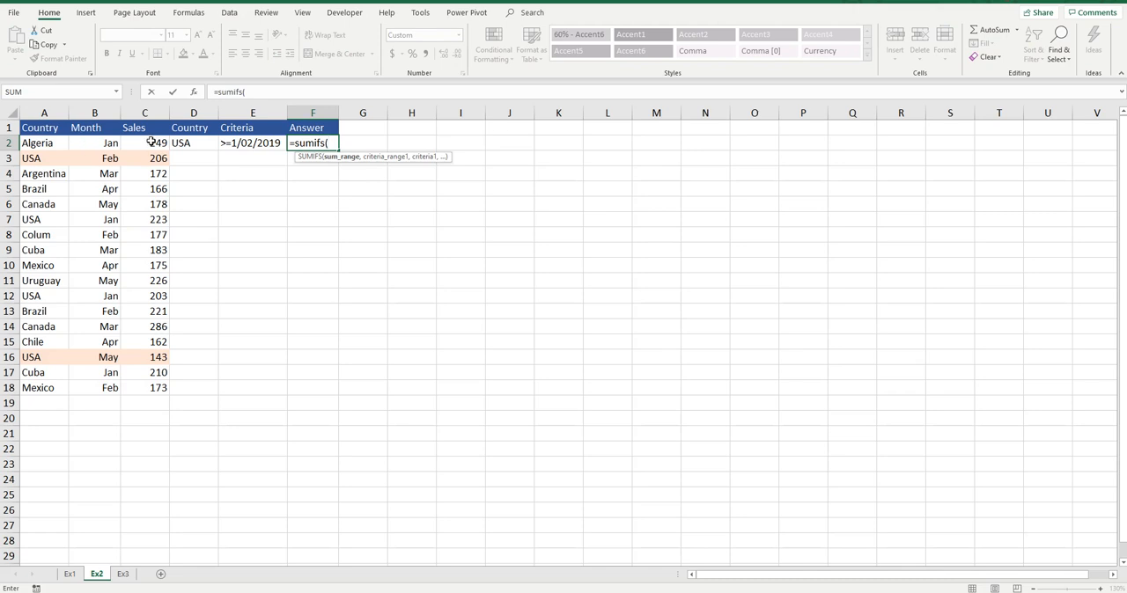
left_click_drag(151, 141, 147, 400)
type(",")
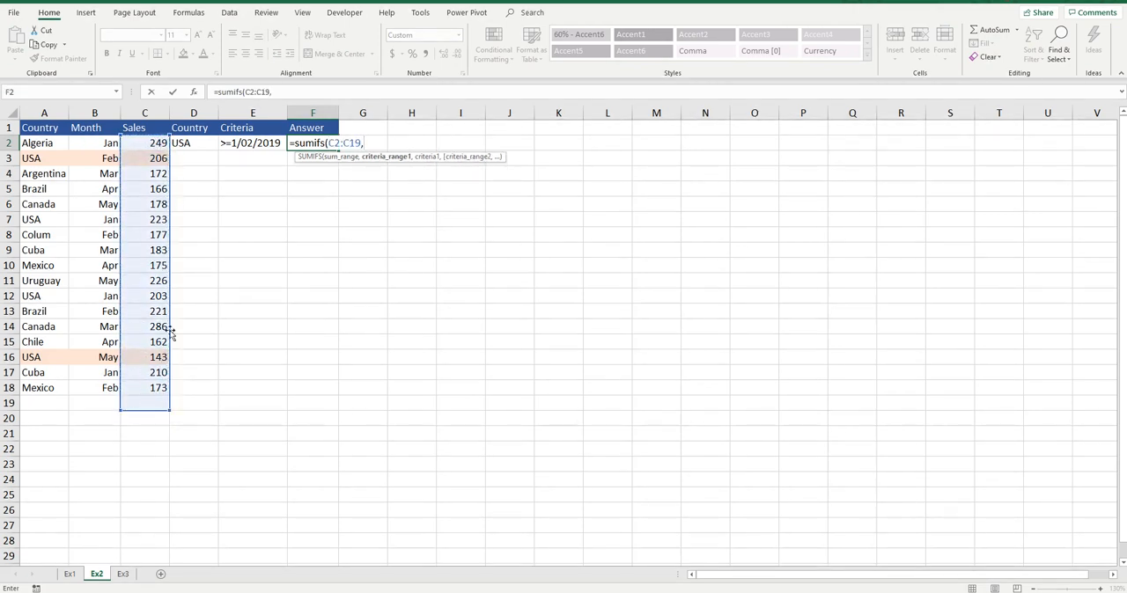
Add the country range A2:A19 and criterion cell D2 to the SUMIFS formula in F2.
left_click_drag(60, 142, 50, 396)
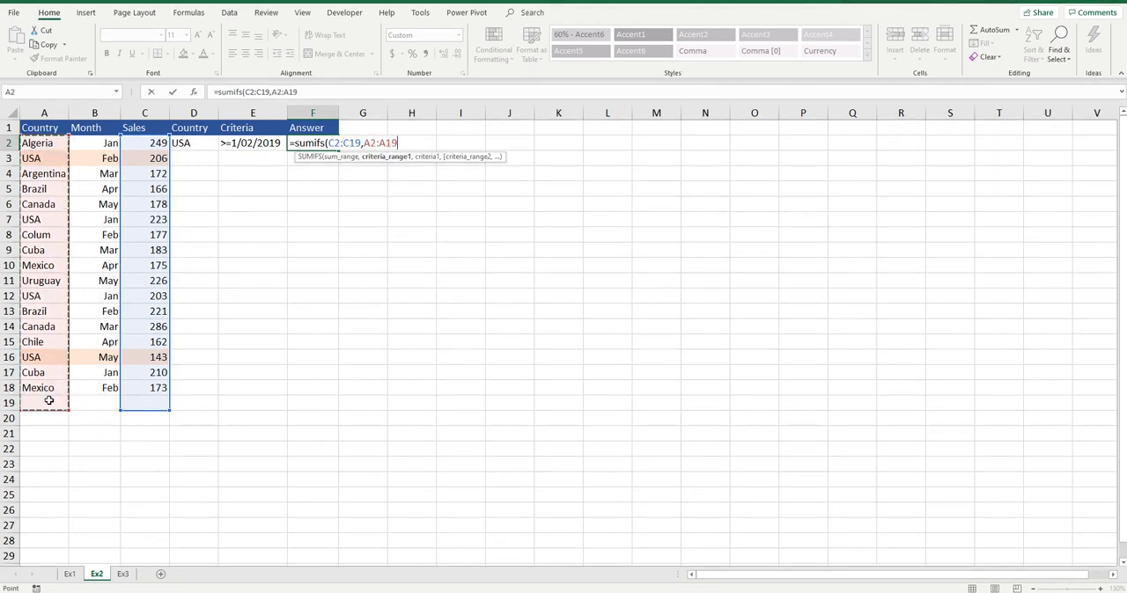
type(",")
left_click(203, 143)
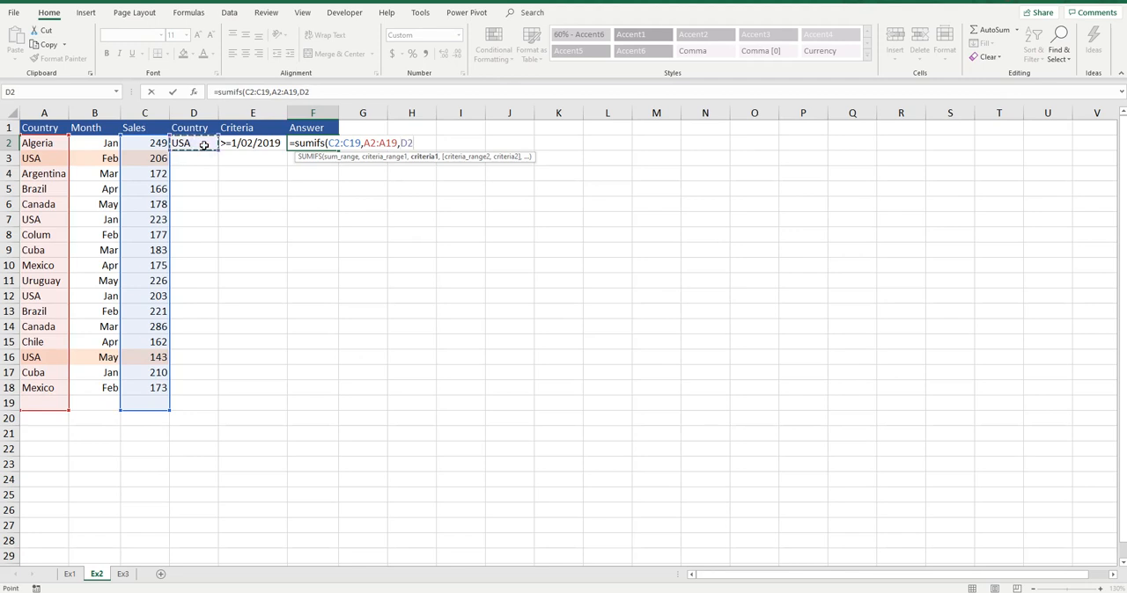
type(",")
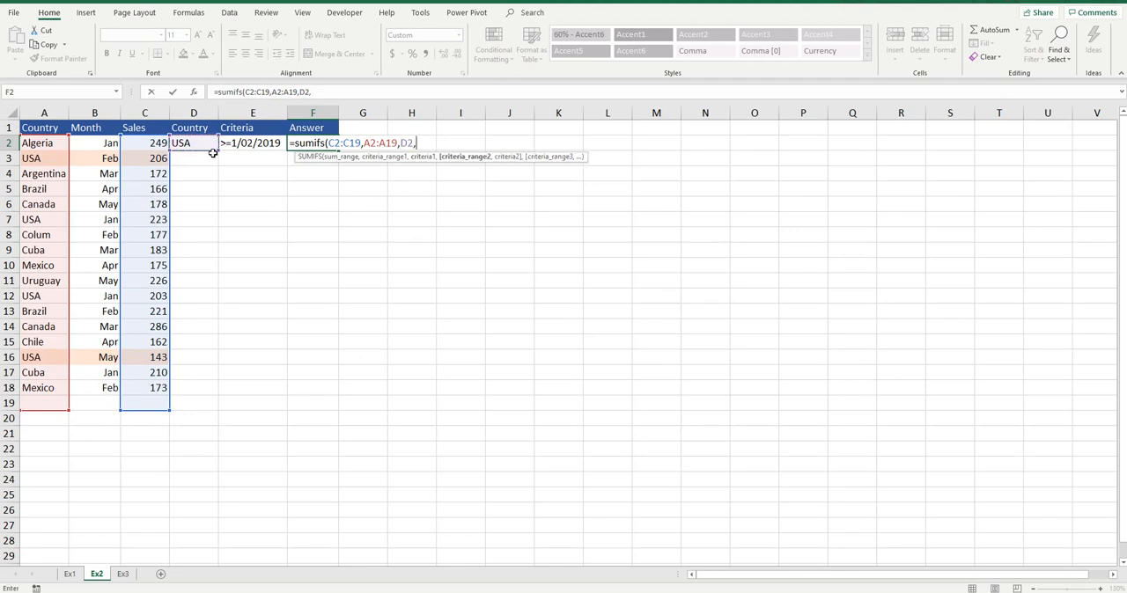
Extend the F2 formula with month range B2:B19 and criterion cell E2, commit it, and review it against E2.
left_click_drag(106, 143, 96, 396)
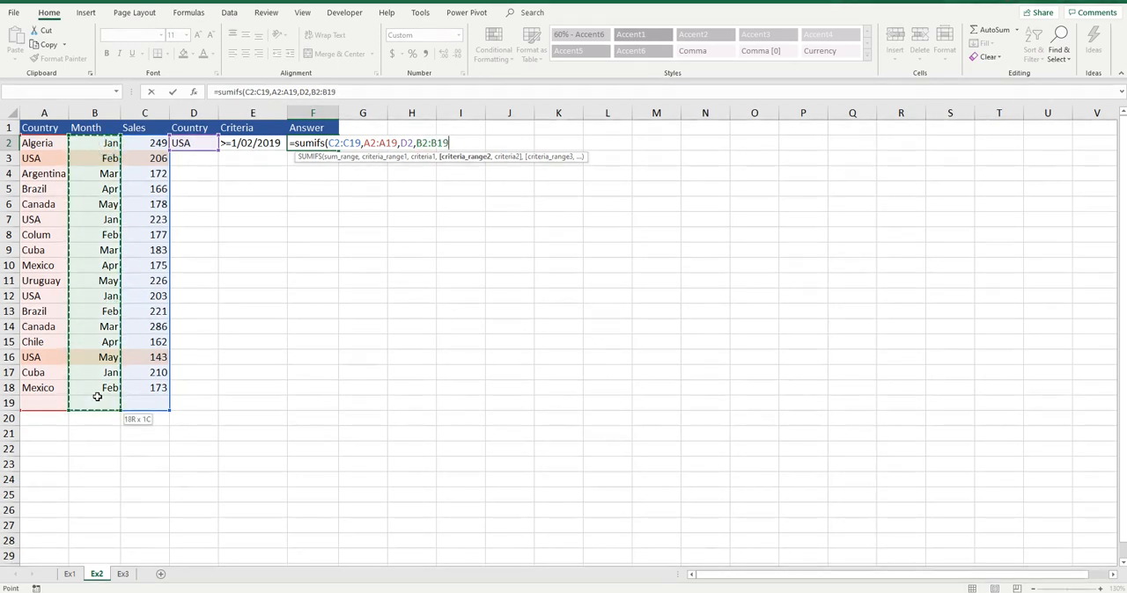
type(",")
left_click(254, 145)
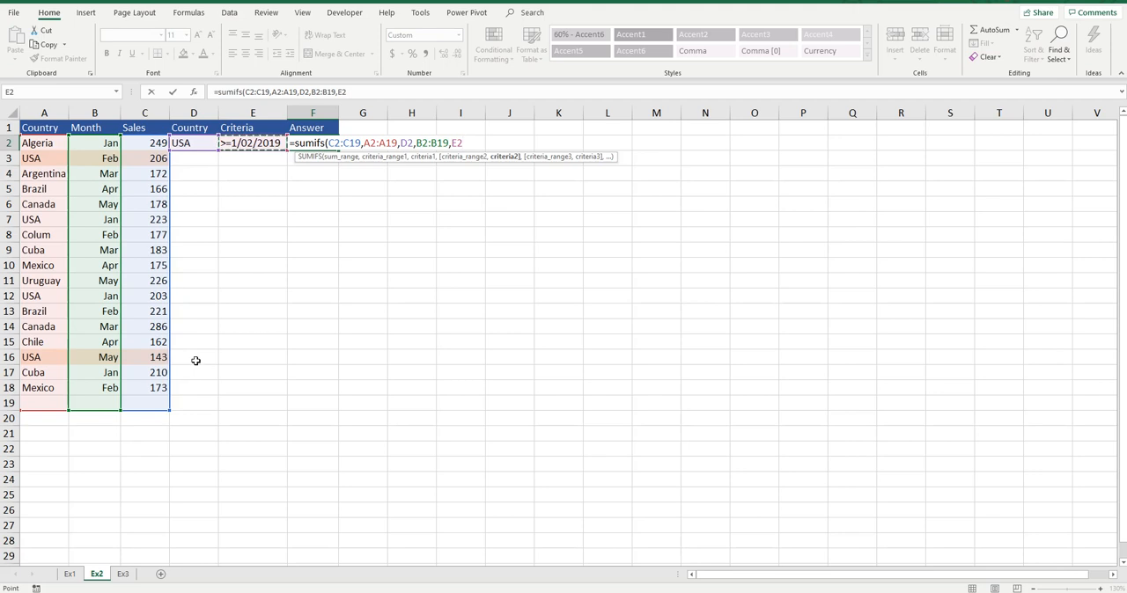
key("Return")
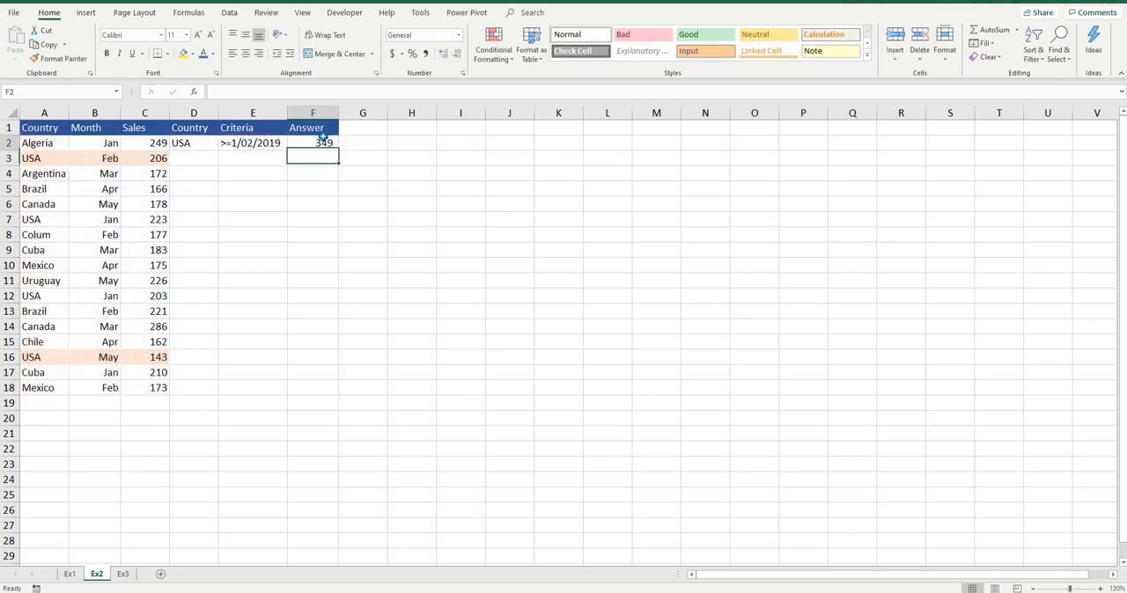
left_click(323, 138)
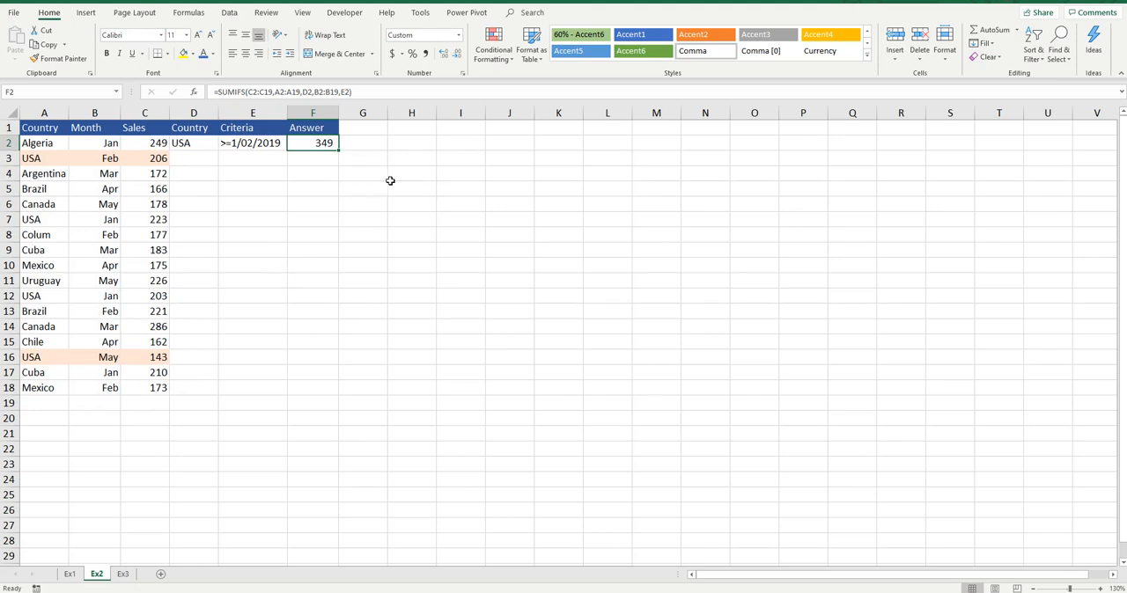
left_click(263, 147)
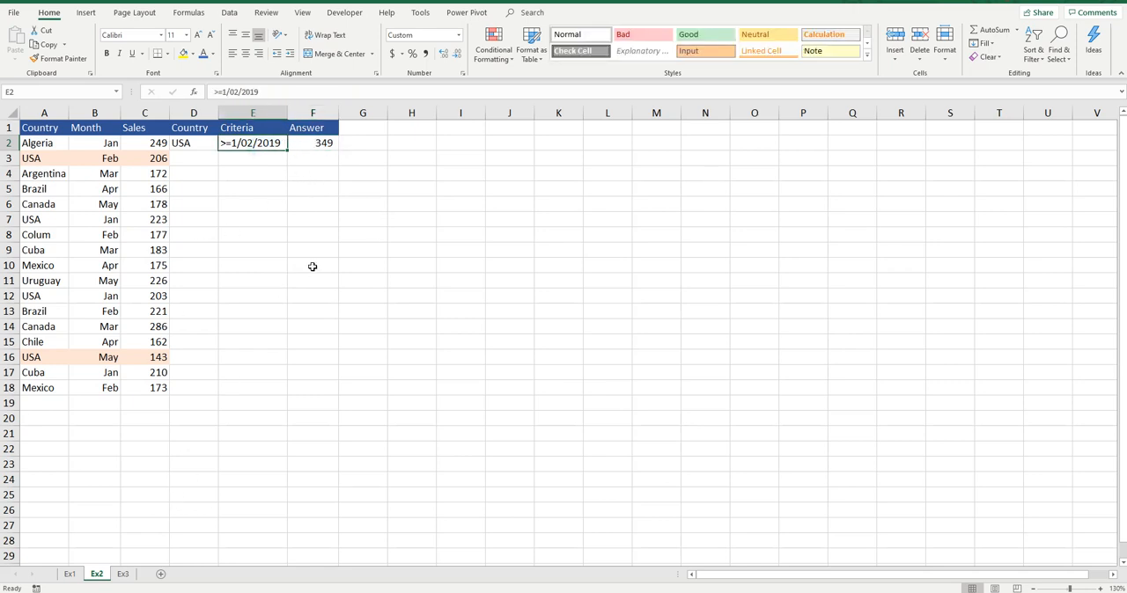
left_click(328, 144)
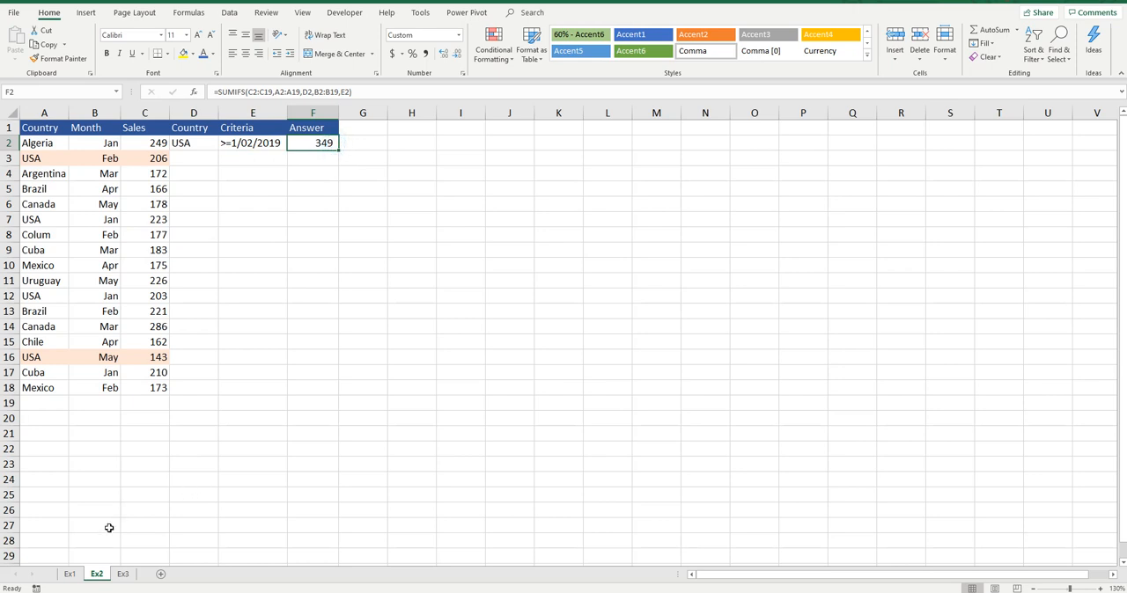
On the Ex3 sheet, clear the answer in F2 and remove the filters from the header row.
left_click(123, 574)
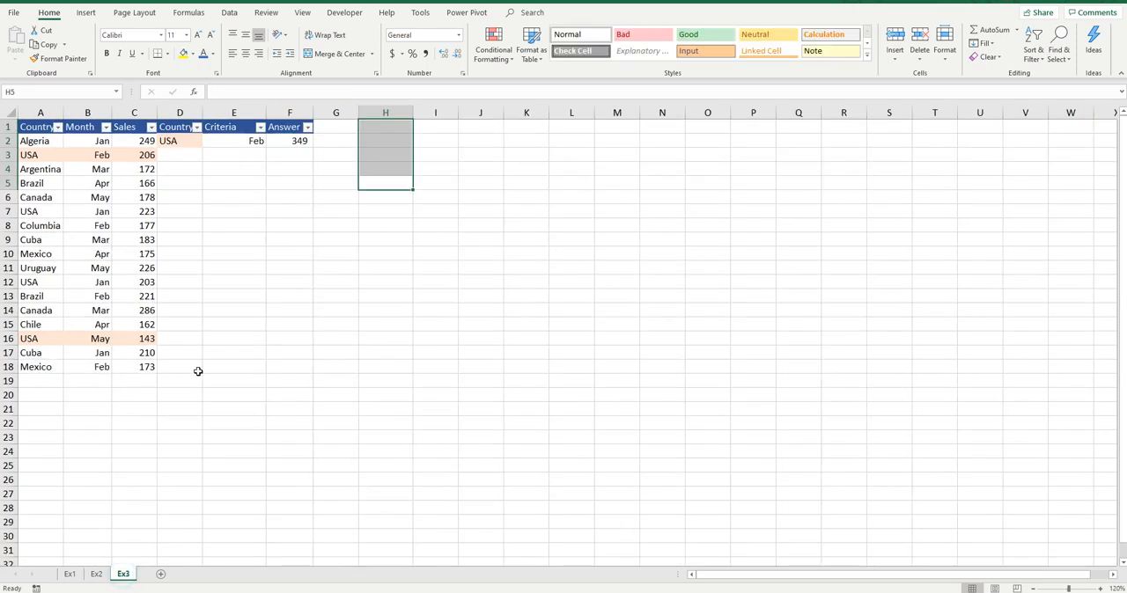
left_click(280, 143)
key("Delete")
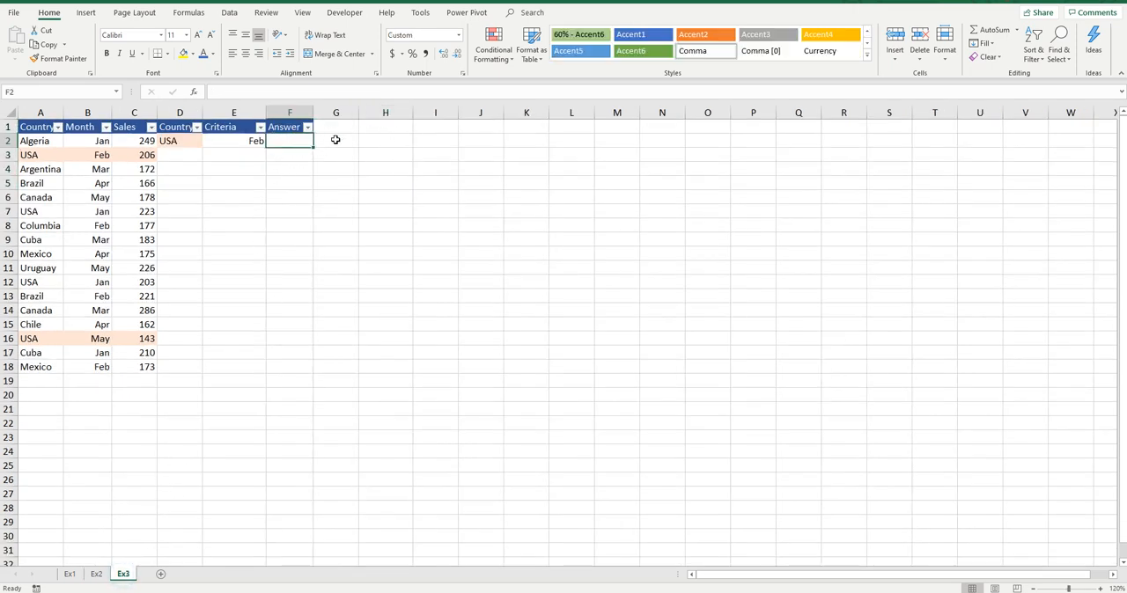
key("ctrl+shift+l")
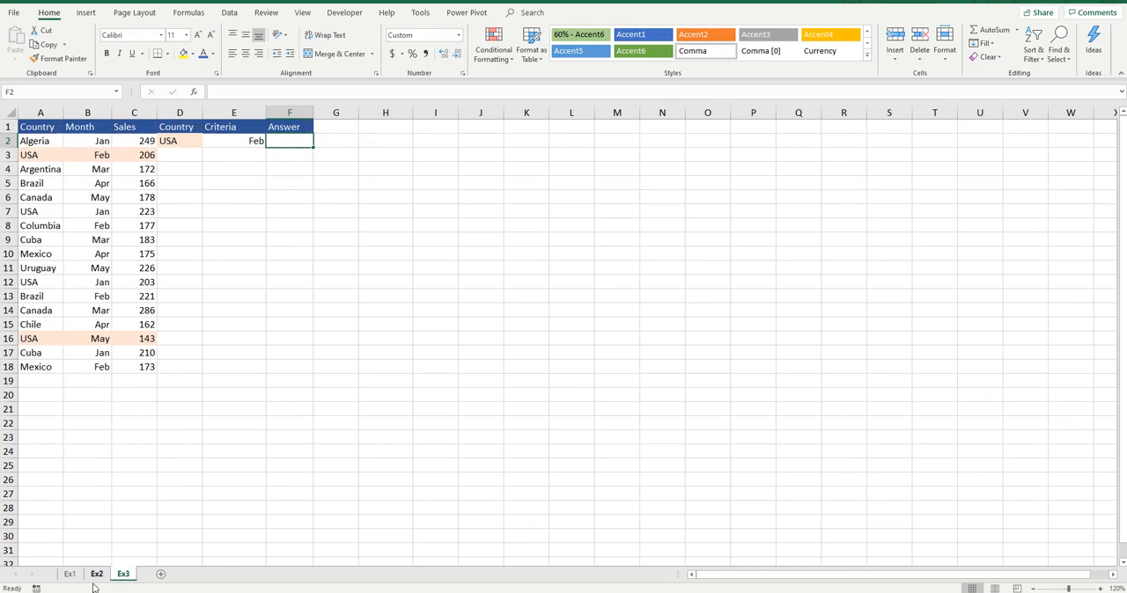
Copy the SUMIFS formula from F2 on Ex2 into F2 on Ex3.
left_click(97, 574)
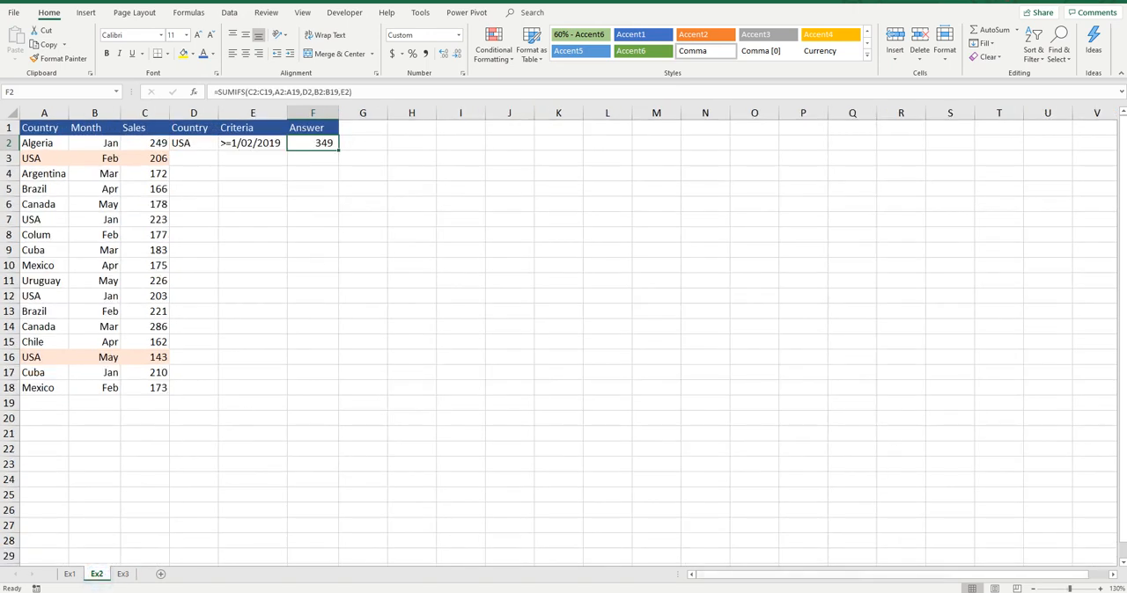
key("ctrl+c")
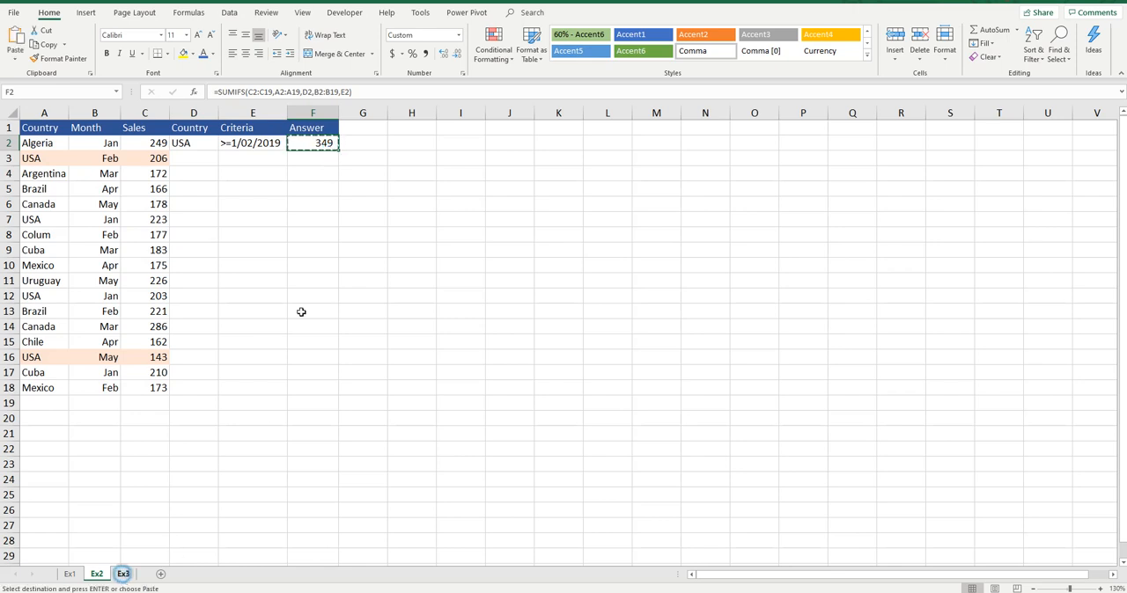
left_click(124, 574)
key("ctrl+v")
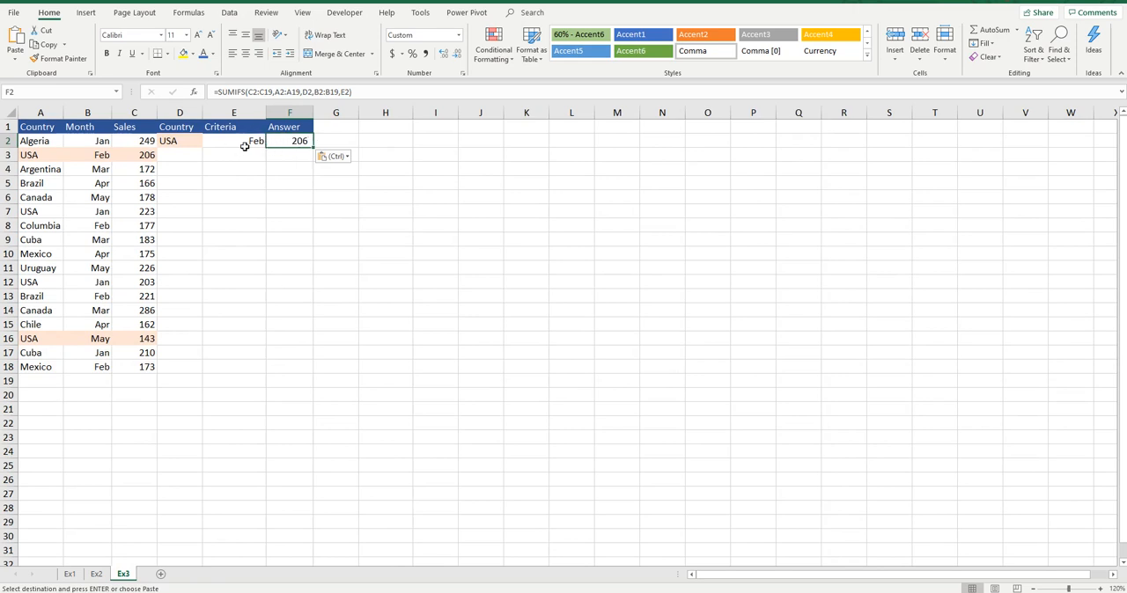
Compare criterion E2 and the F2 formula on Ex3 with criterion E2 on Ex2, with Ex3 zoomed to 130%.
left_click(254, 143)
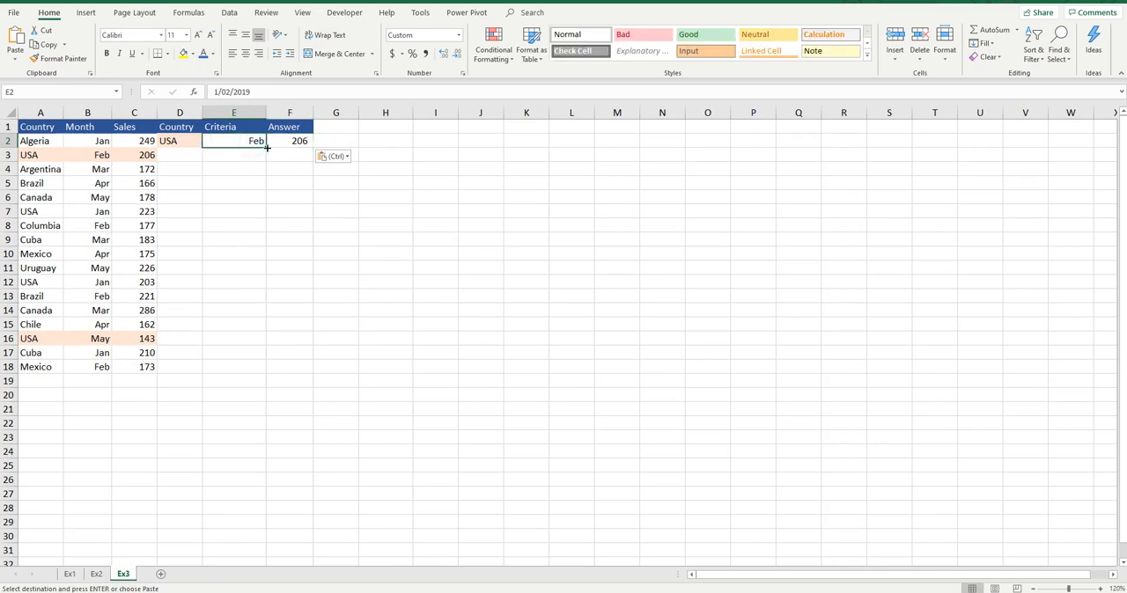
left_click(1100, 588)
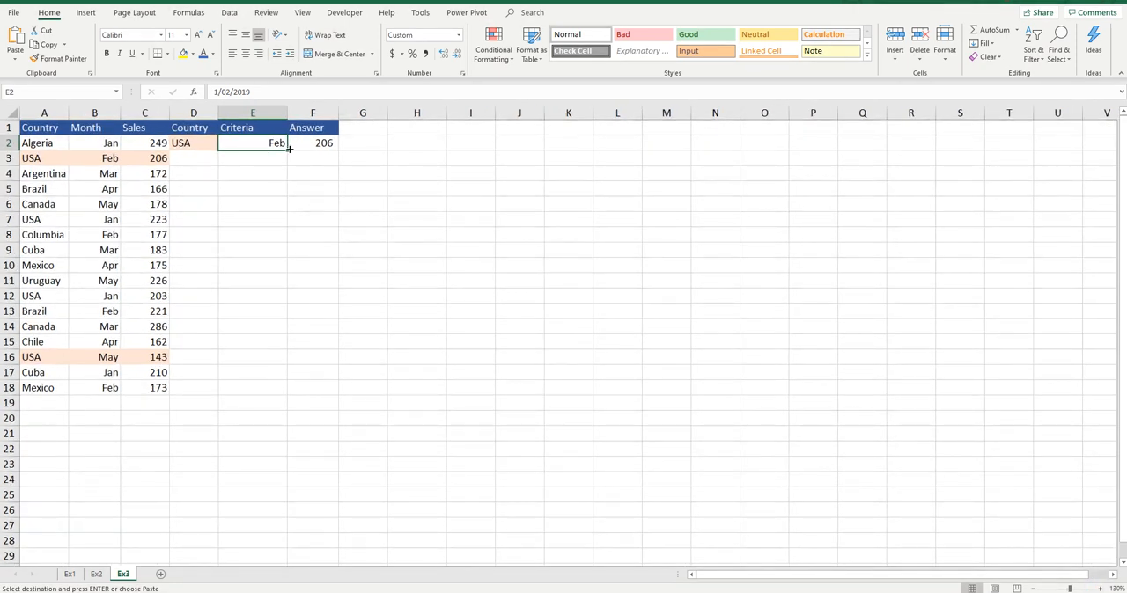
left_click(320, 146)
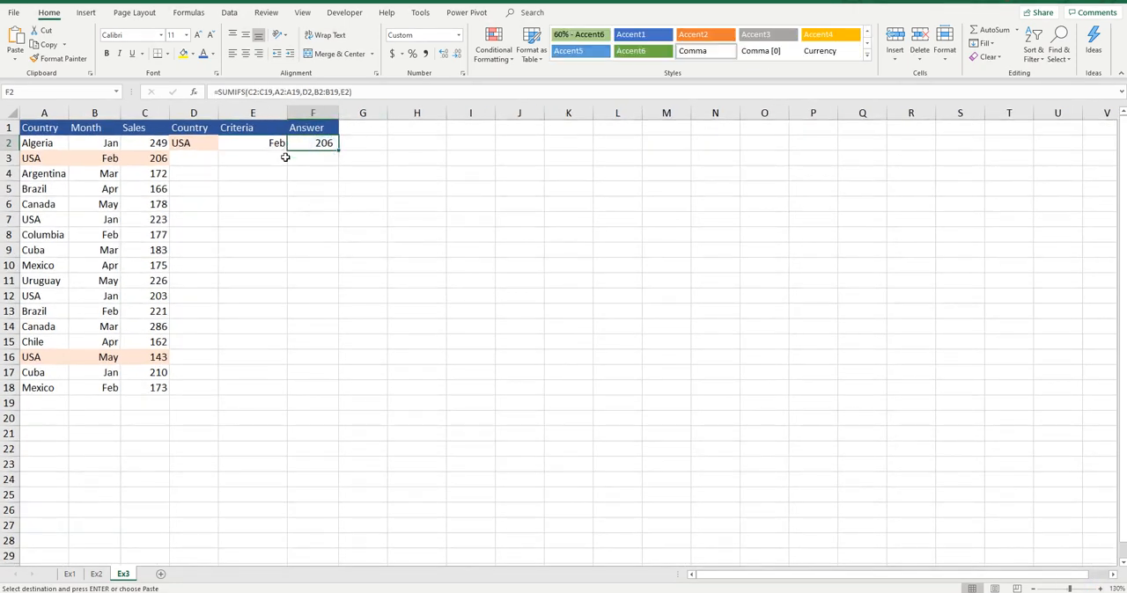
left_click(96, 574)
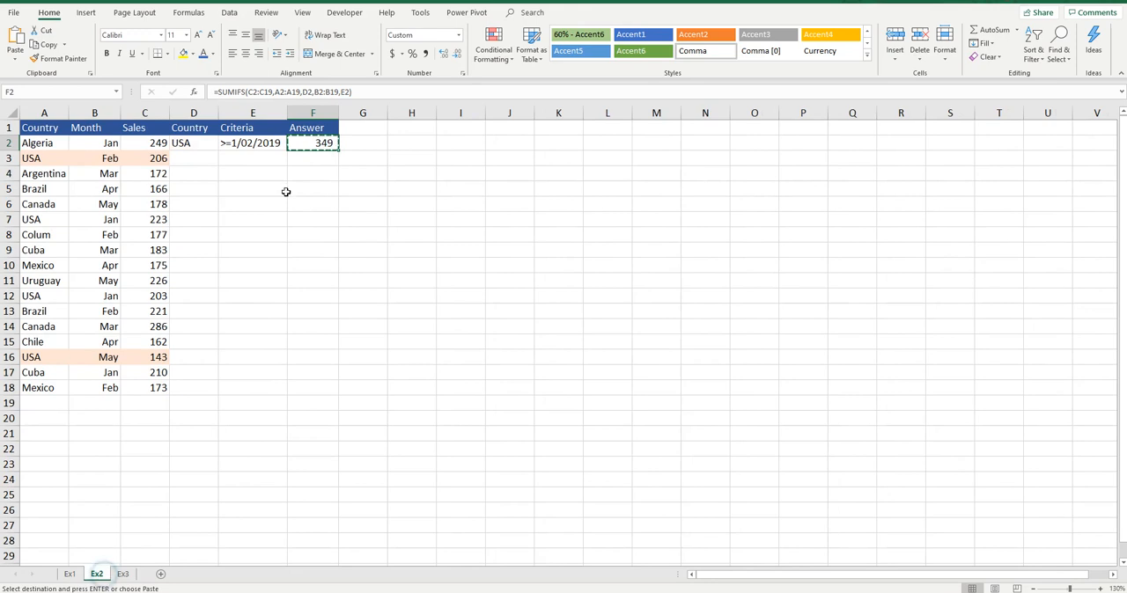
left_click(275, 141)
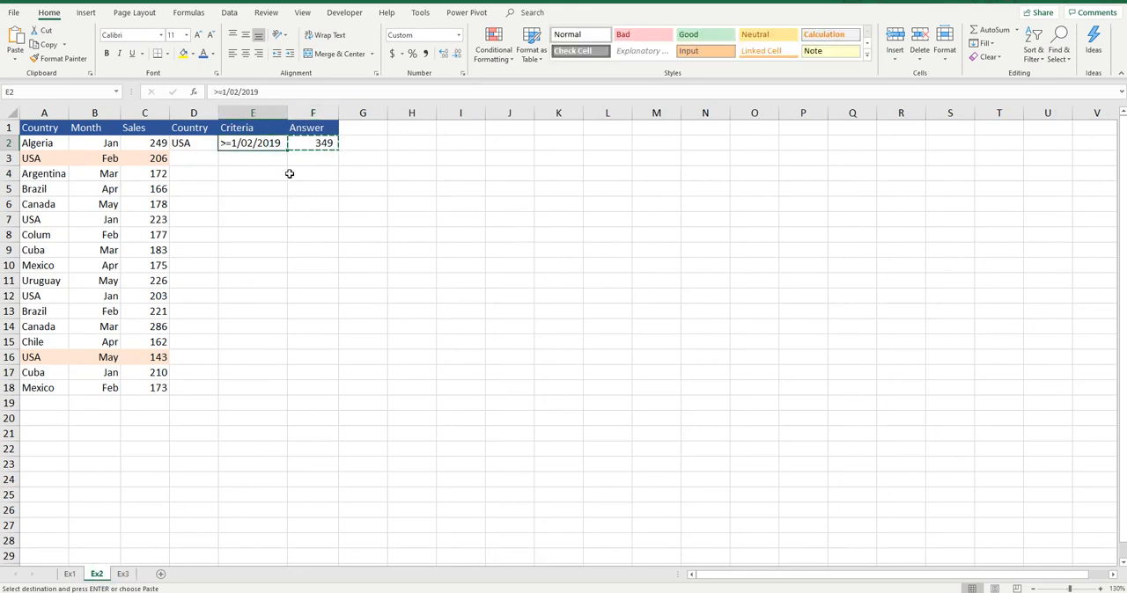
left_click(122, 574)
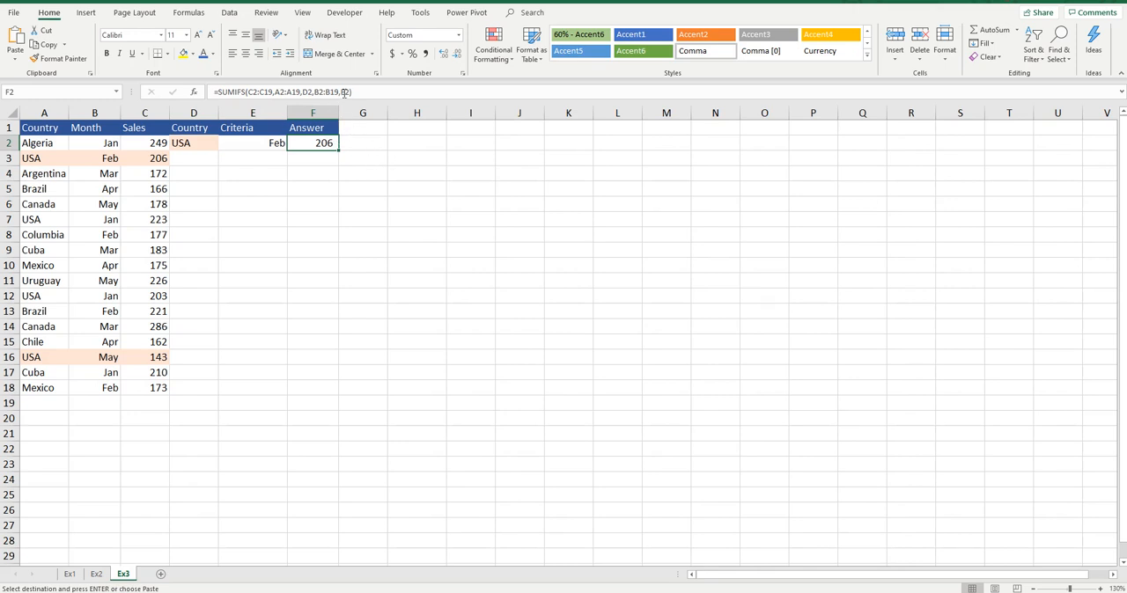
Try to commit the Ex3 F2 formula with an unquoted >= operator in front of E2.
left_click(342, 91)
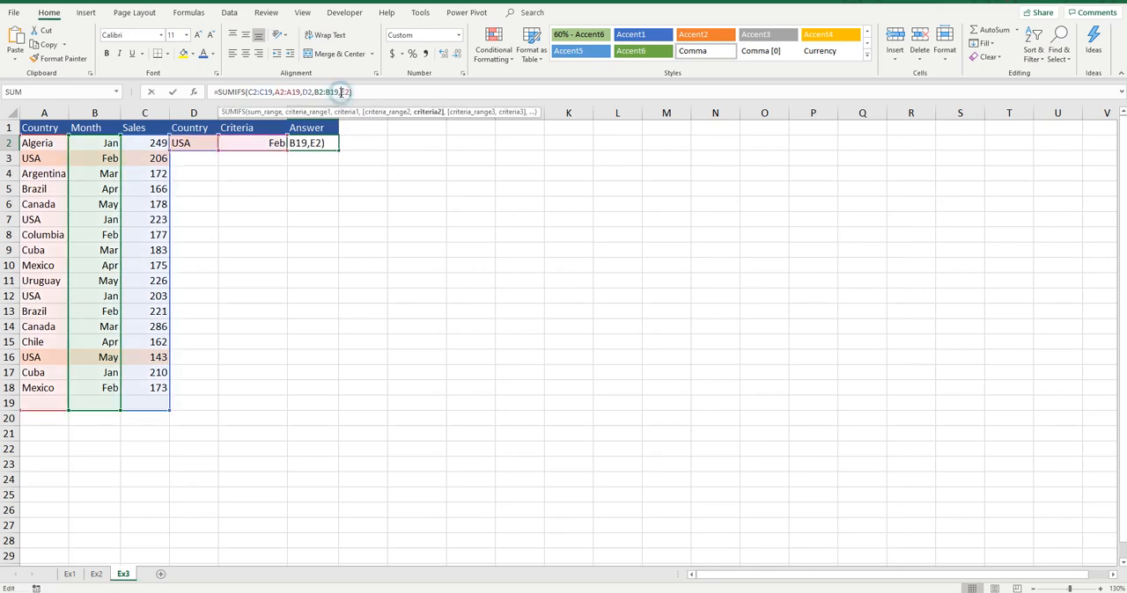
type(">=")
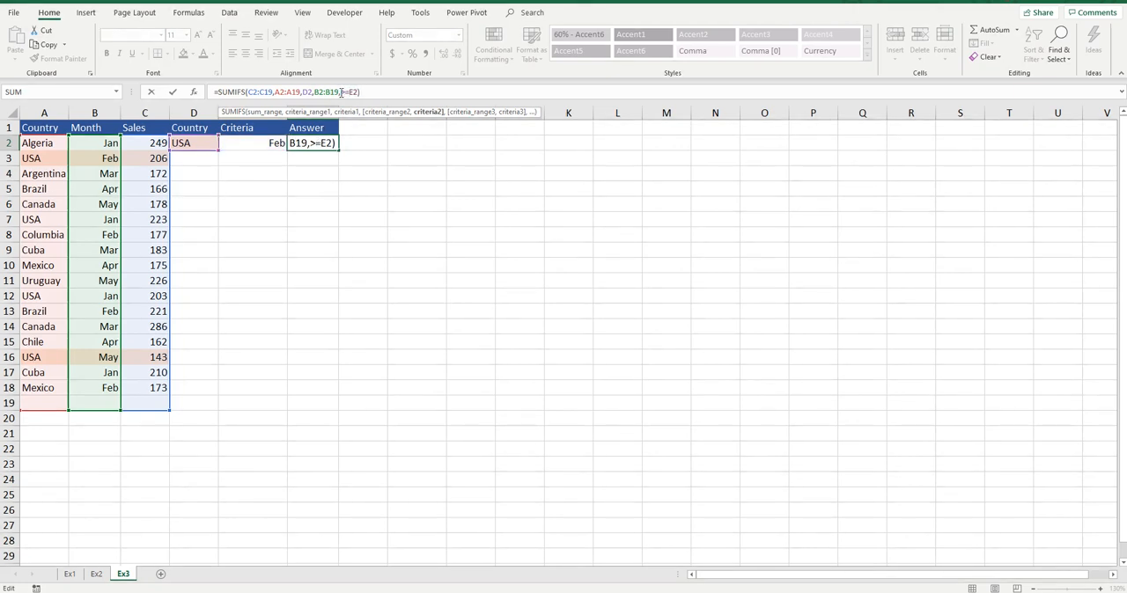
key("Return")
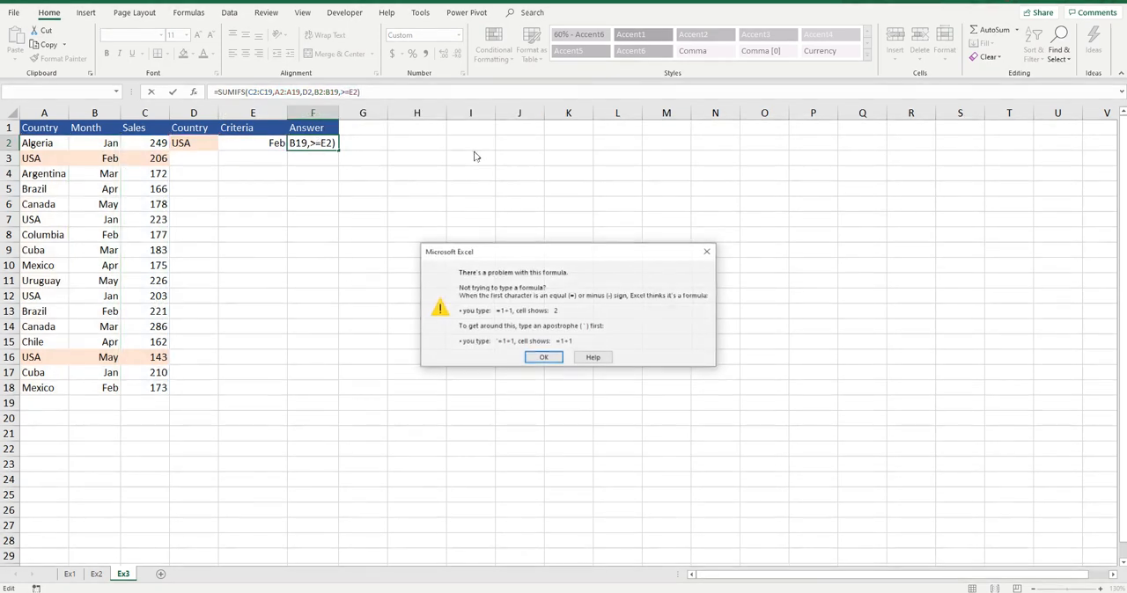
left_click(544, 358)
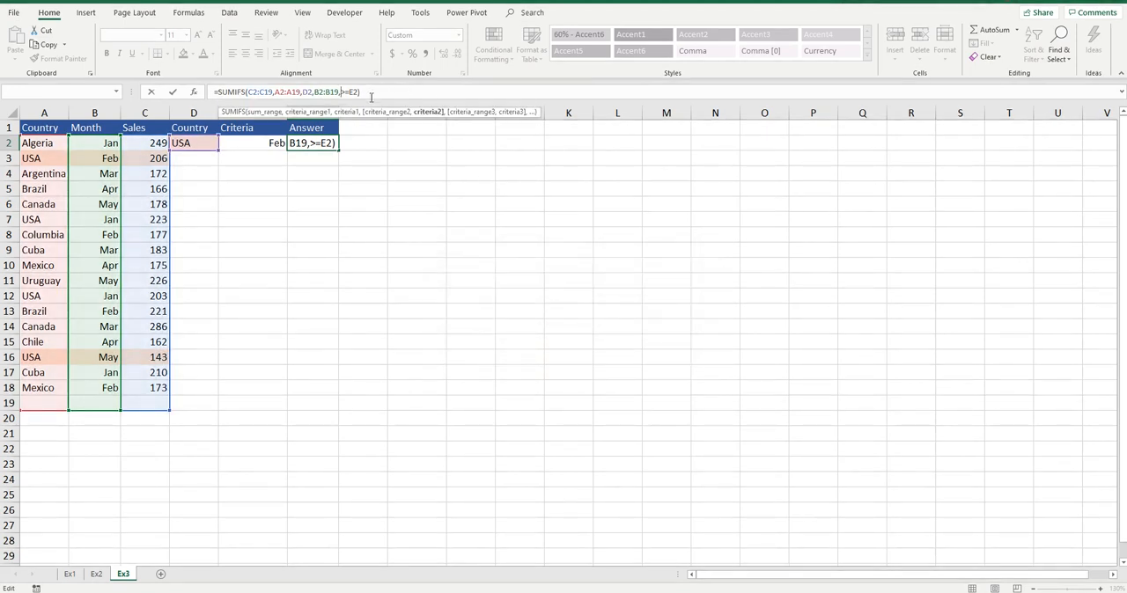
Enclose >= in quotation marks and join it to E2 with &, commit the formula, and compare the answer with F2 on Ex2.
type("\"")
left_click(353, 91)
type("\"")
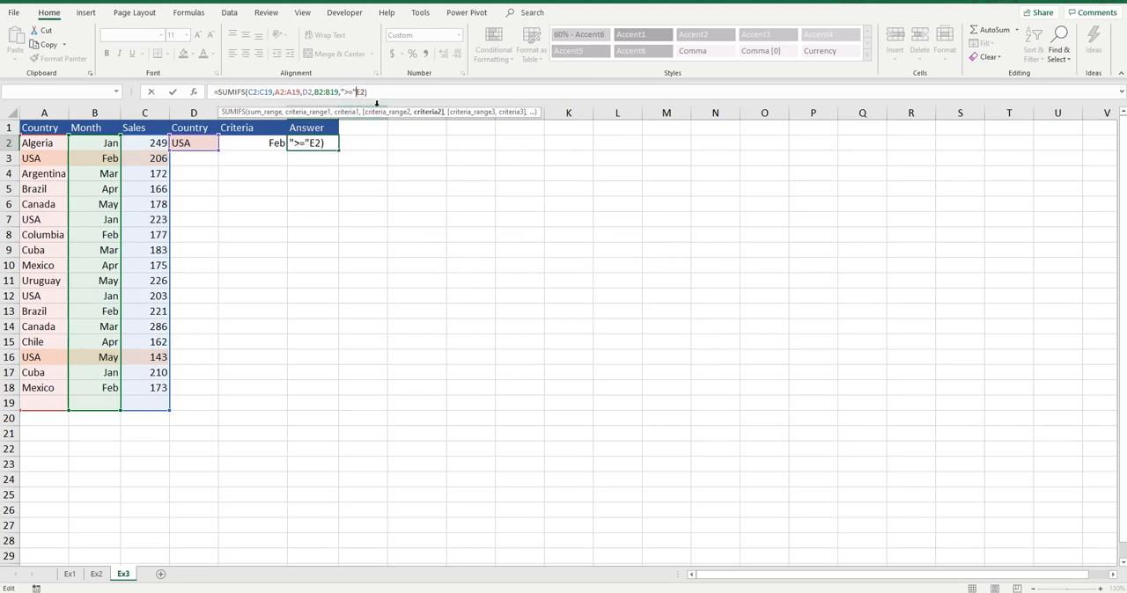
type("&")
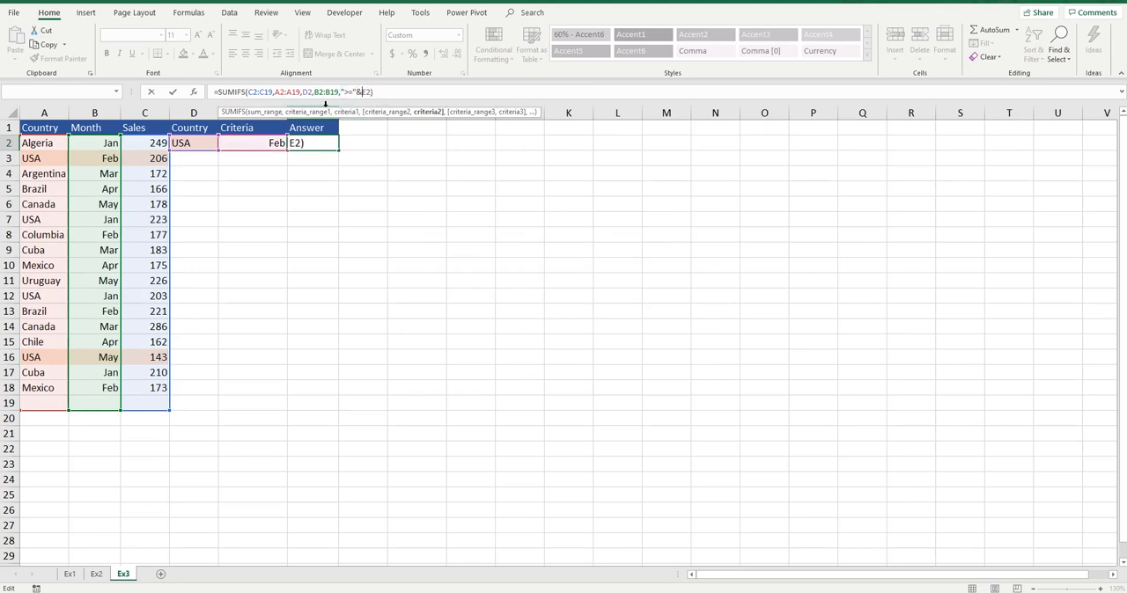
left_click_drag(341, 92, 356, 90)
left_click_drag(361, 92, 357, 91)
key("Return")
left_click(333, 146)
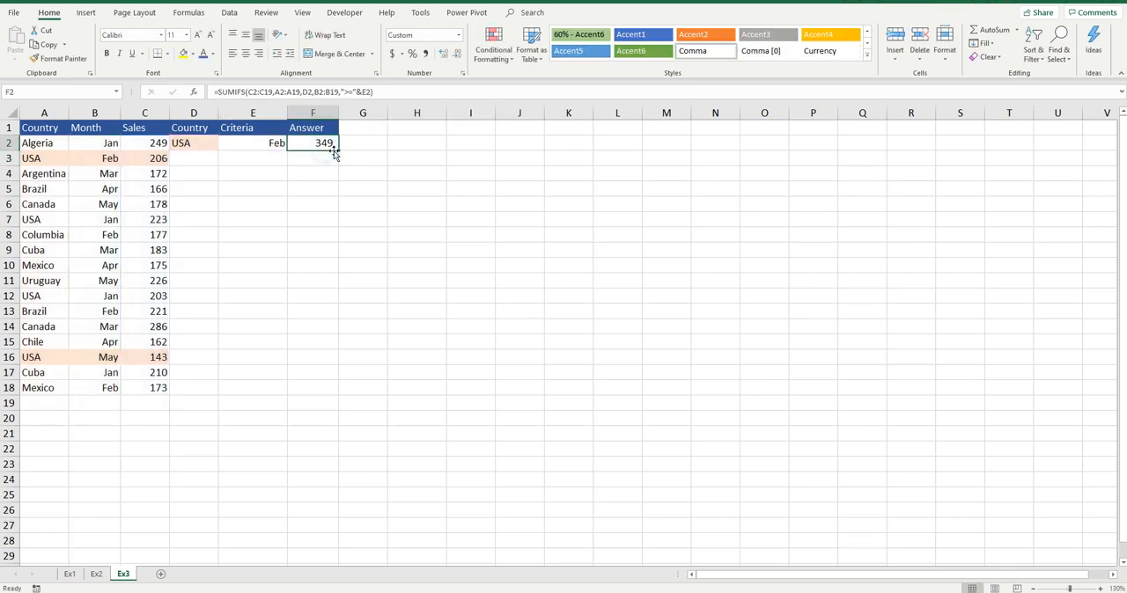
left_click(96, 574)
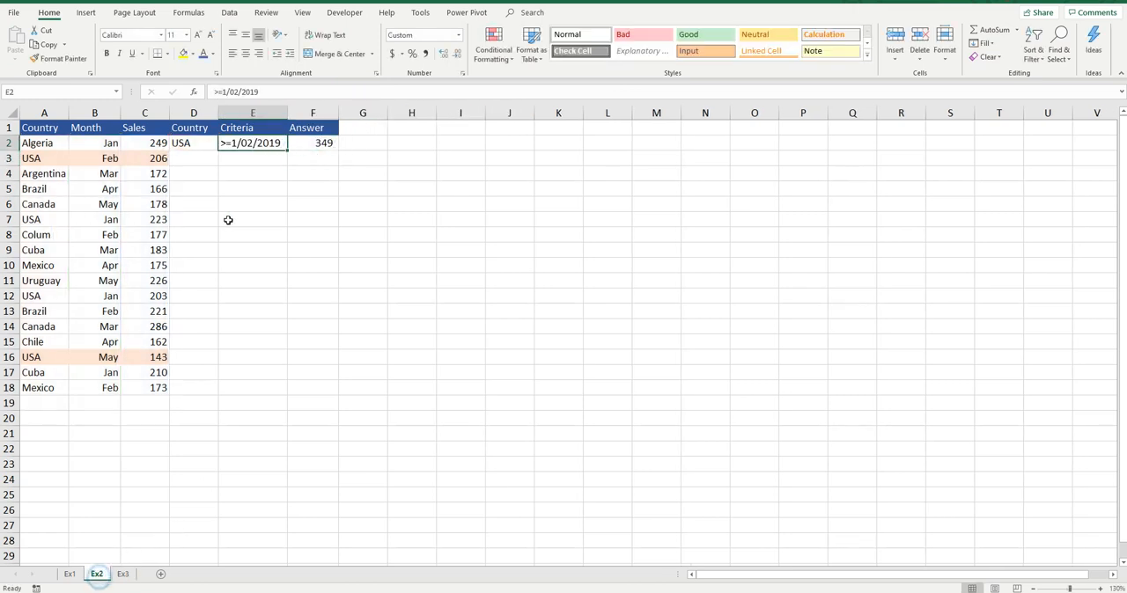
left_click(325, 144)
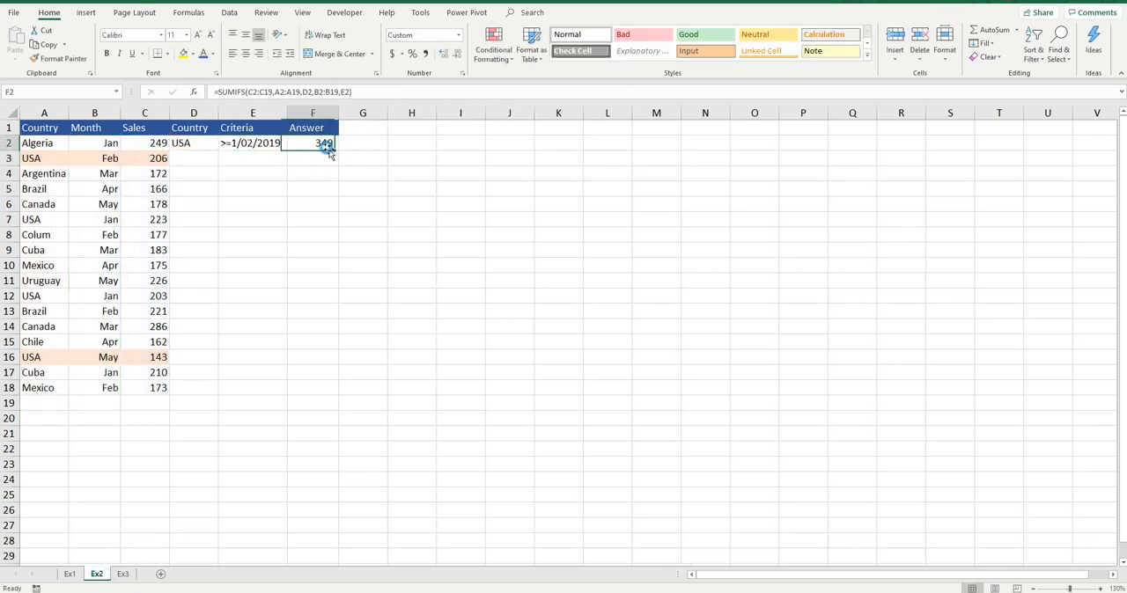
left_click(123, 574)
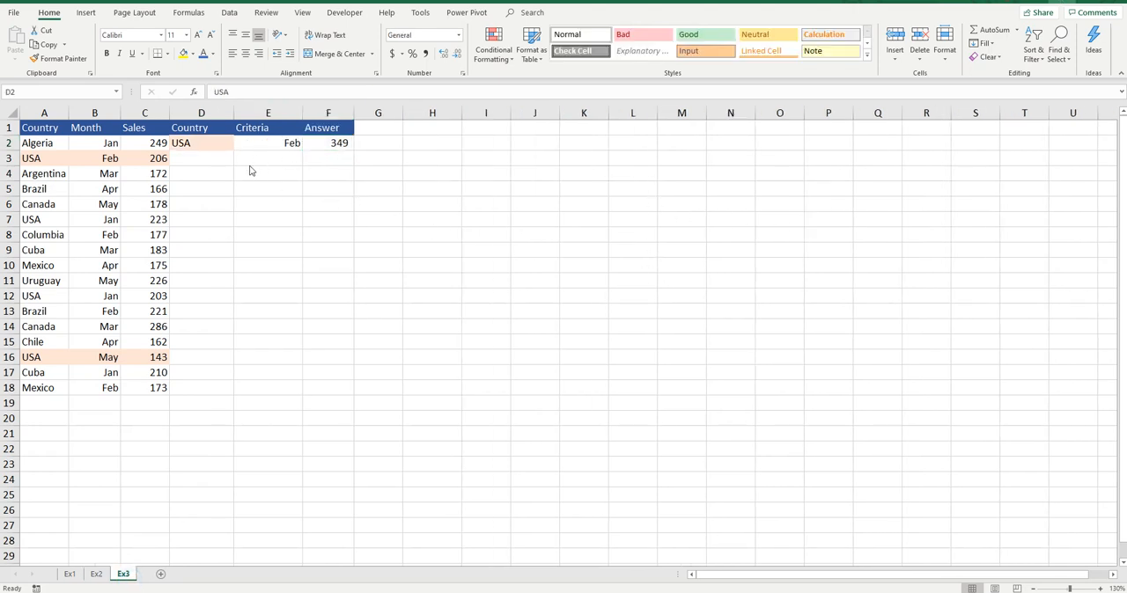
Review the countries in A2:A18 and replace the country criterion in D2 with the wildcard *.
left_click_drag(51, 147, 61, 388)
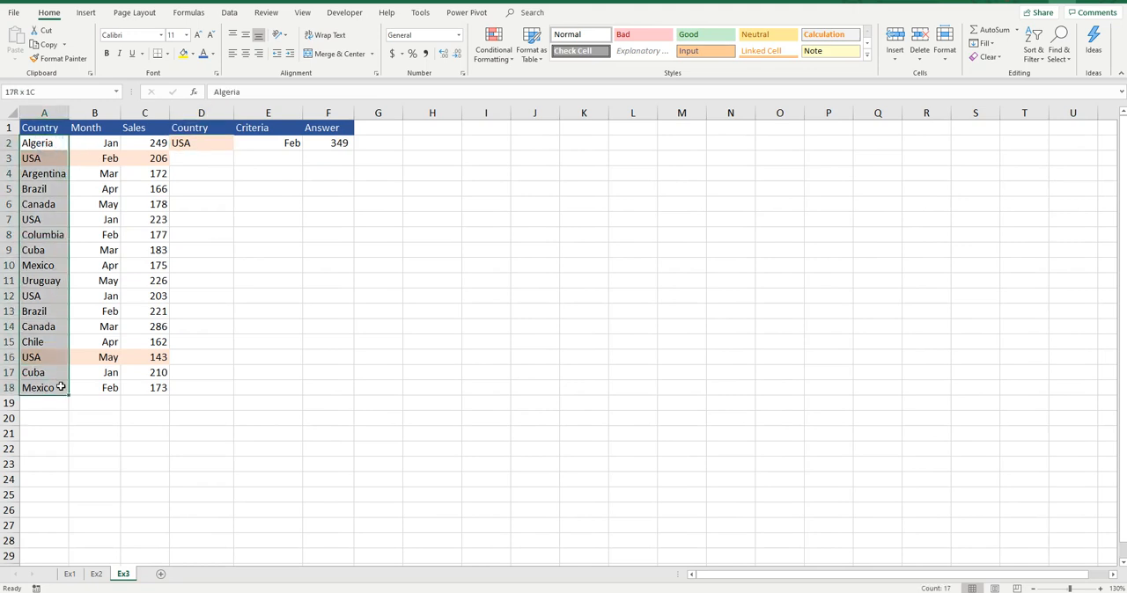
left_click(223, 139)
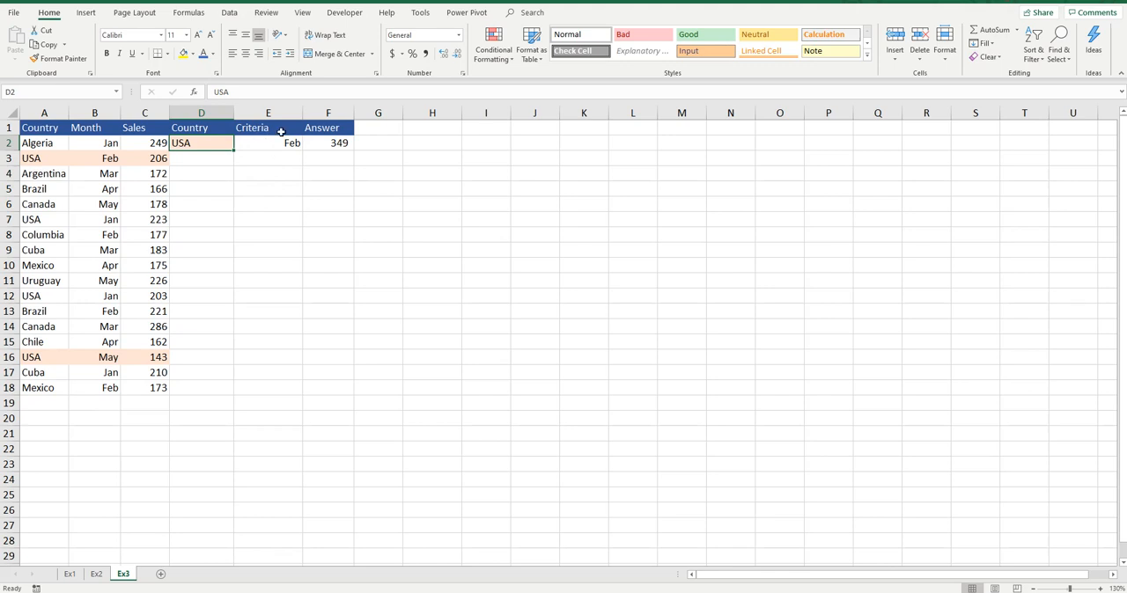
type("*")
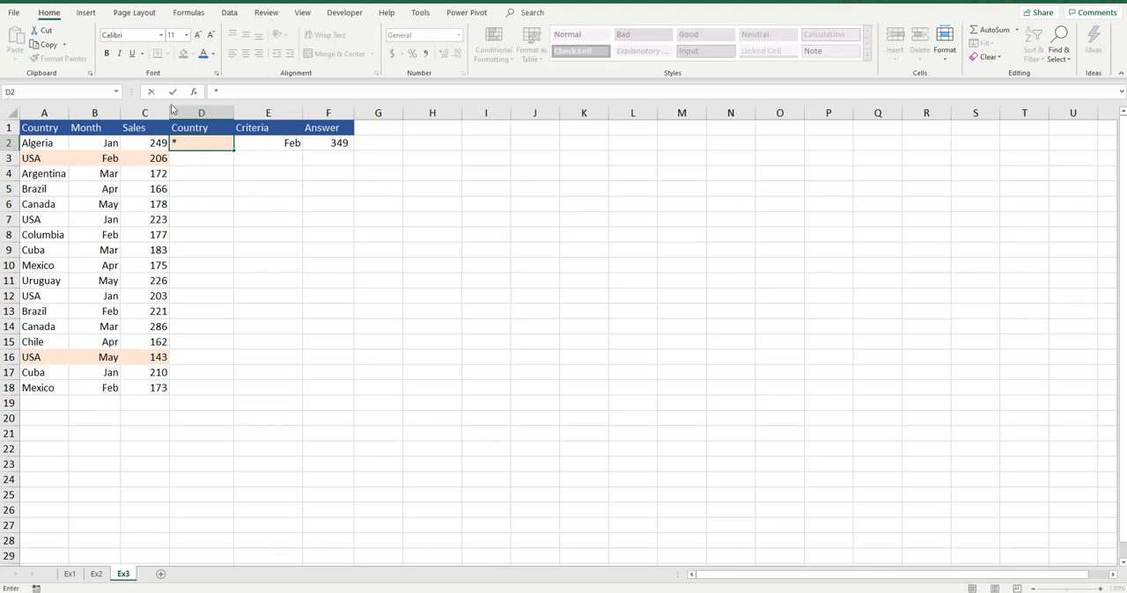
left_click(216, 165)
left_click(220, 146)
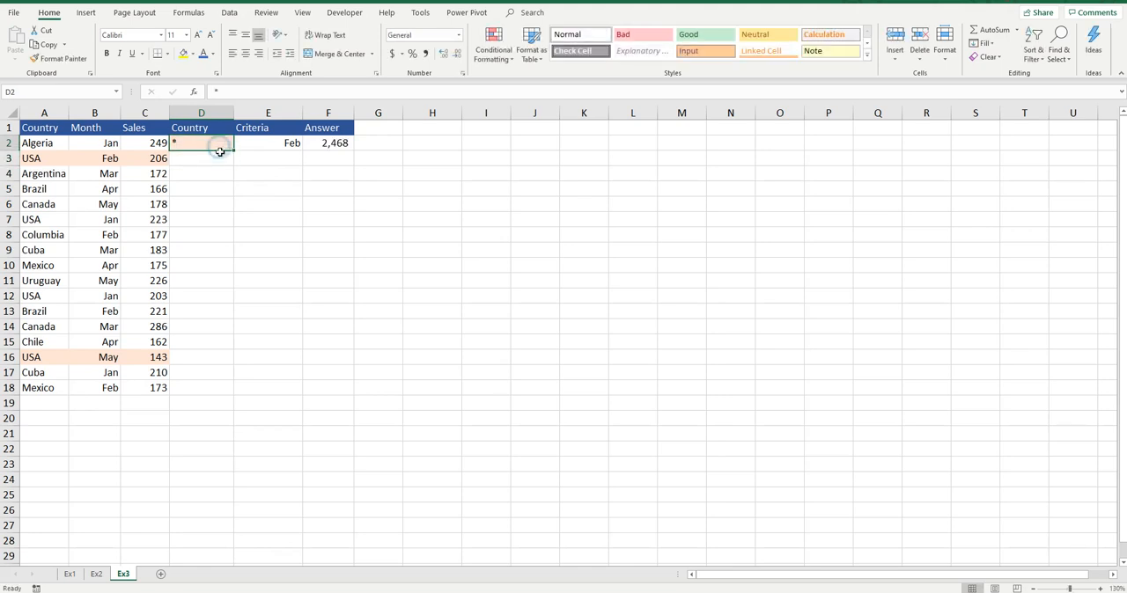
Review the countries in column A, the month criterion in E2 and the SUMIFS formula in F2 on Ex3.
left_click(53, 146)
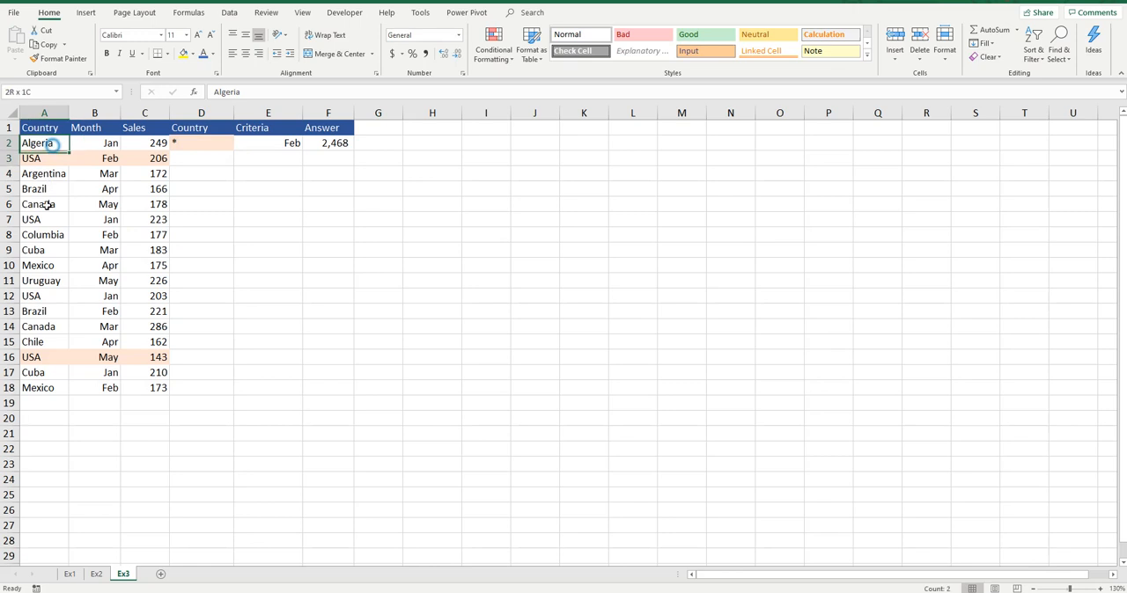
key("shift+Down")
key("shift+Down")
key("shift+Down")
key("shift+Down")
key("shift+Down")
key("shift+Down")
key("shift+Down")
key("shift+Down")
key("shift+Down")
key("shift+Down")
key("shift+Down")
left_click(255, 145)
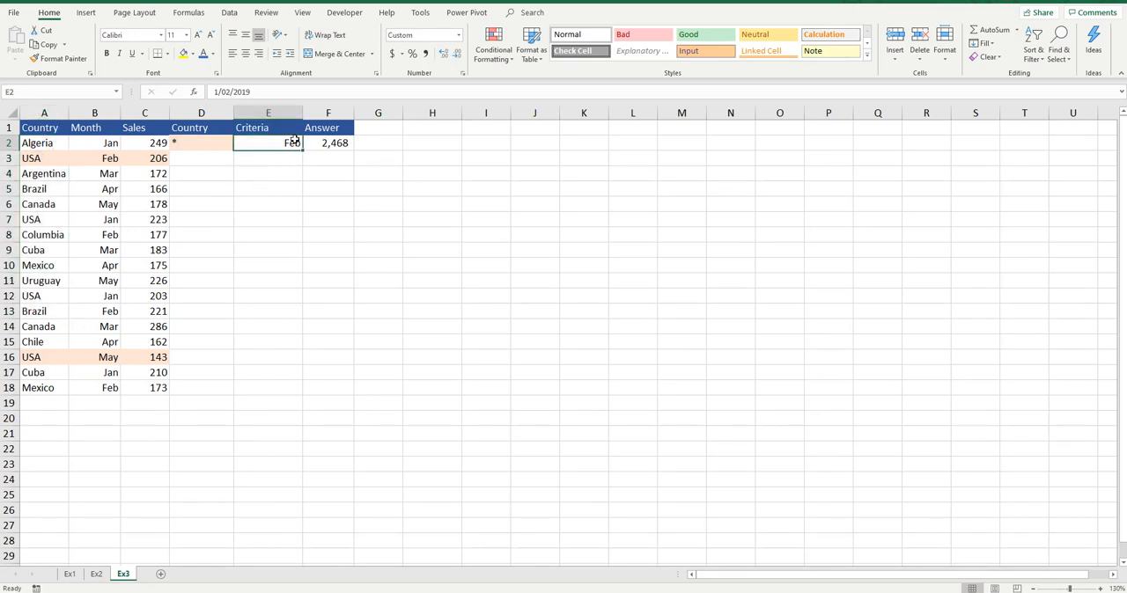
left_click(336, 143)
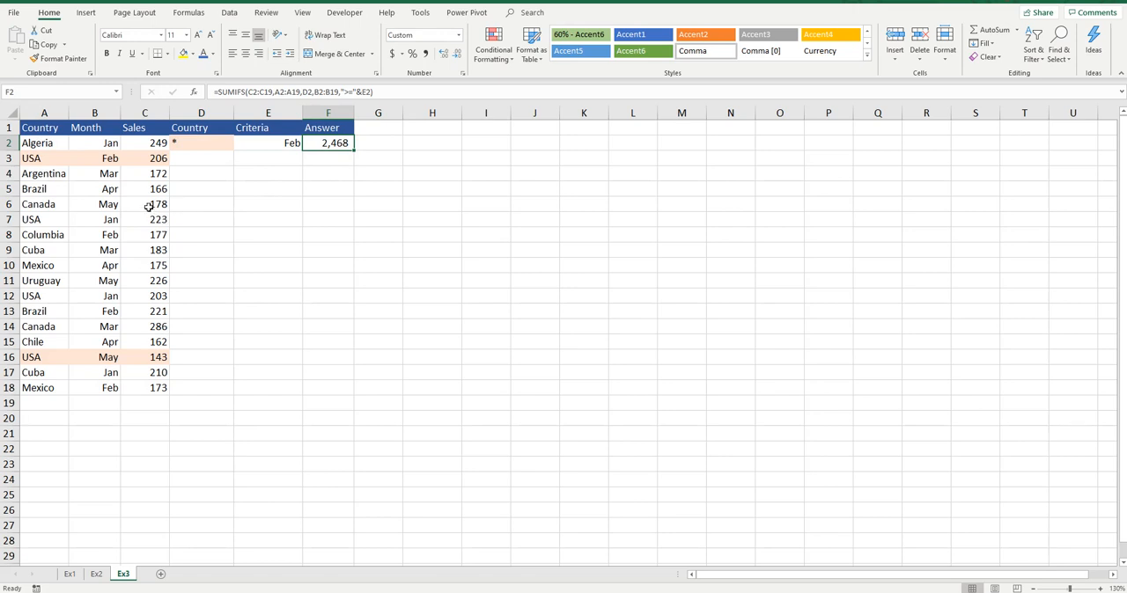
left_click_drag(48, 144, 44, 280)
Add filters to the header row and filter the Month column to February, March, April and May.
left_click(114, 174)
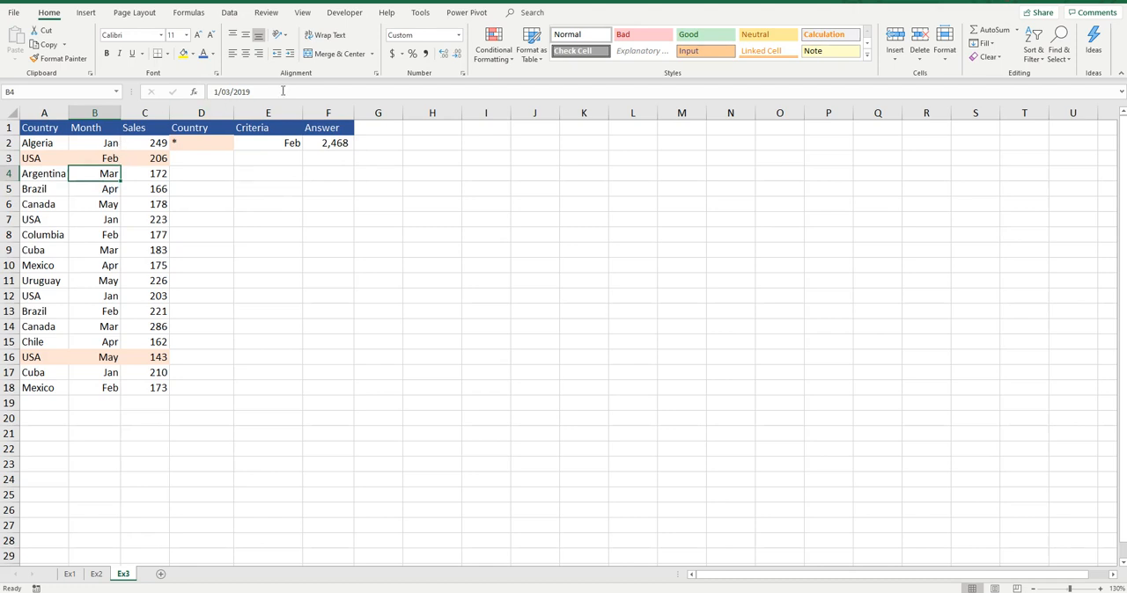
key("ctrl+shift+l")
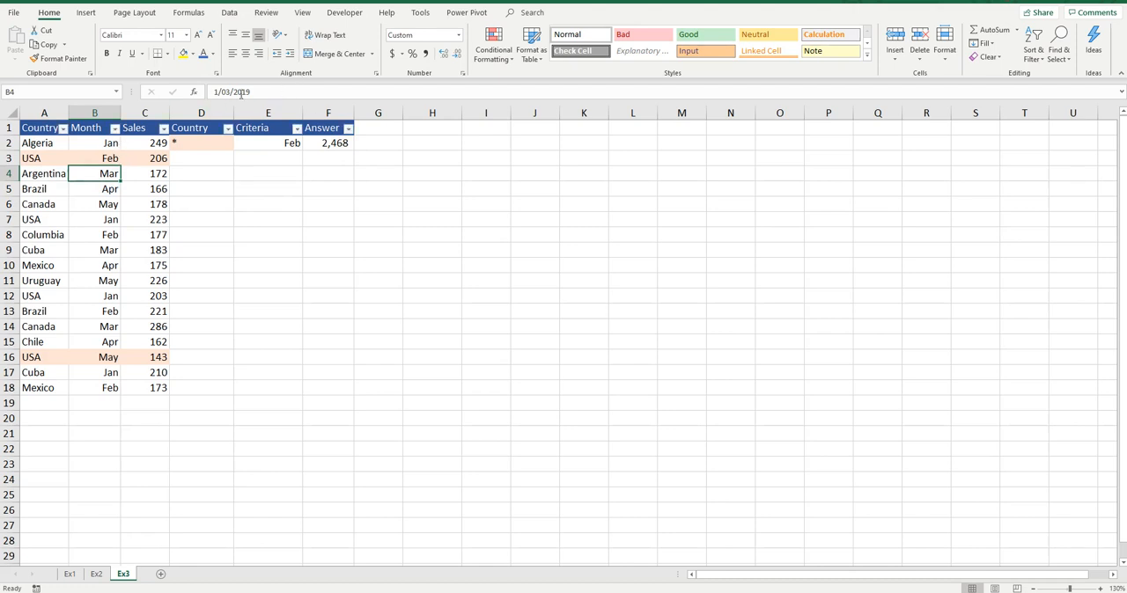
left_click(115, 129)
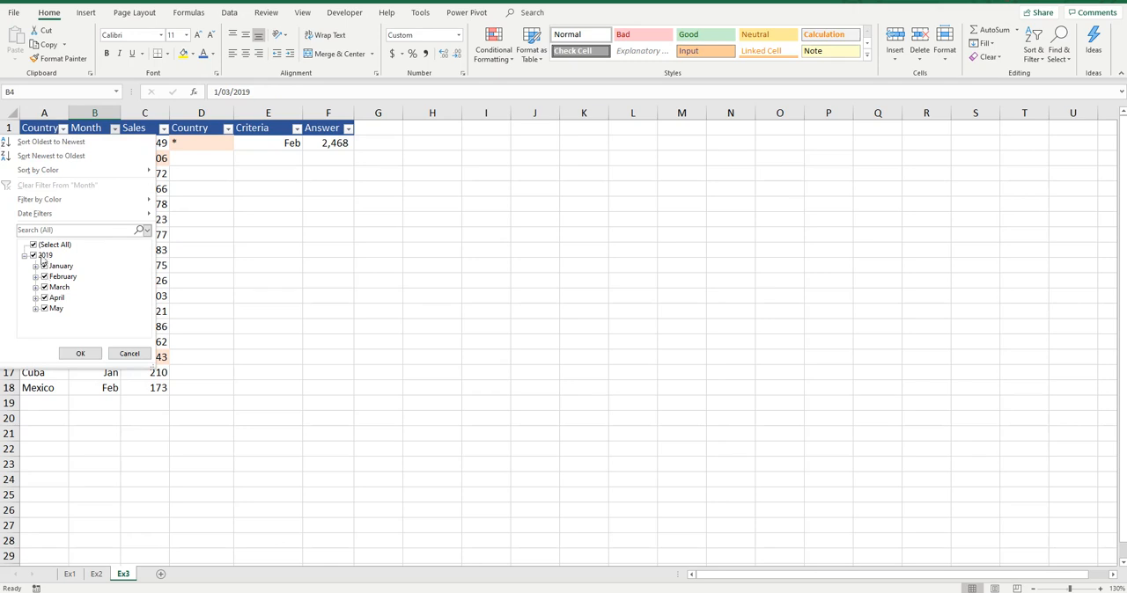
left_click(34, 245)
left_click(44, 277)
left_click(44, 287)
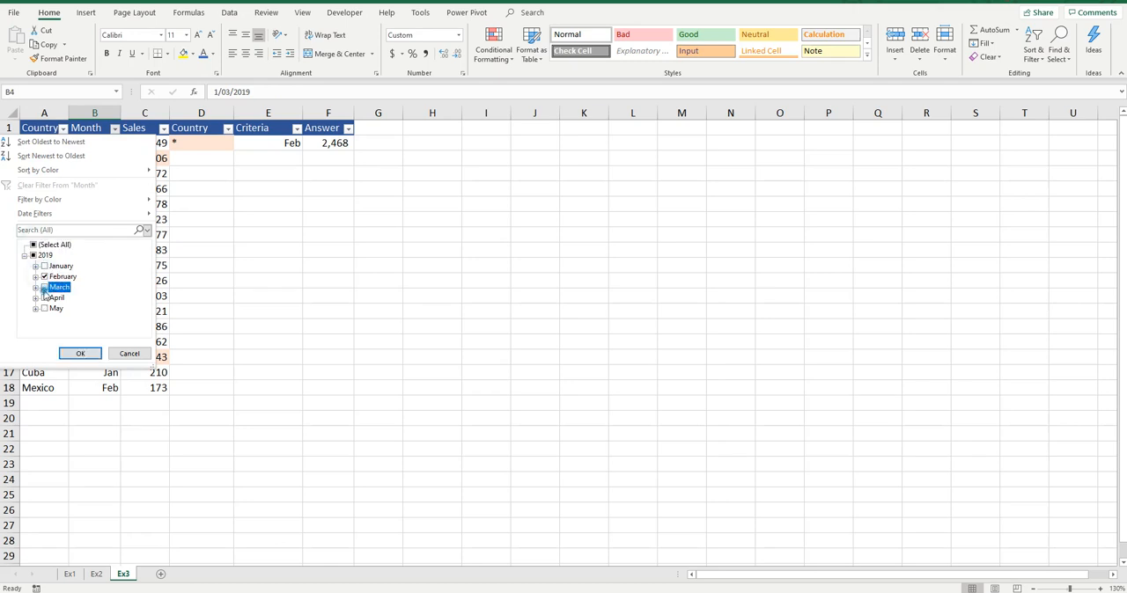
left_click(44, 297)
left_click(44, 308)
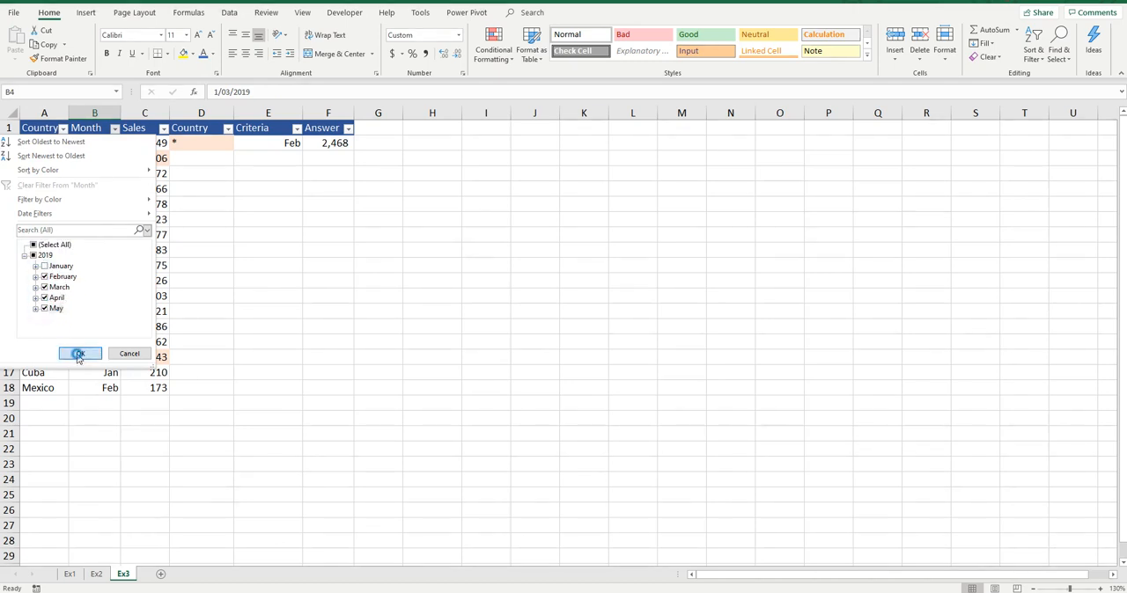
left_click(79, 353)
Check the sum of the filtered Sales values and insert an AutoSum subtotal of them in C20.
left_click_drag(157, 143, 141, 329)
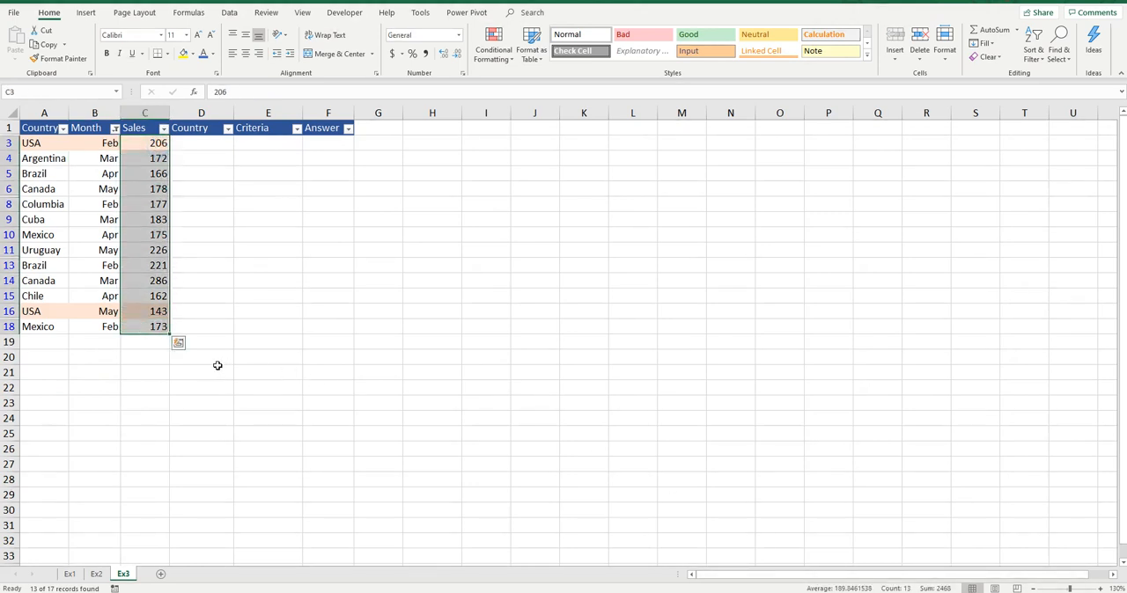
left_click(157, 354)
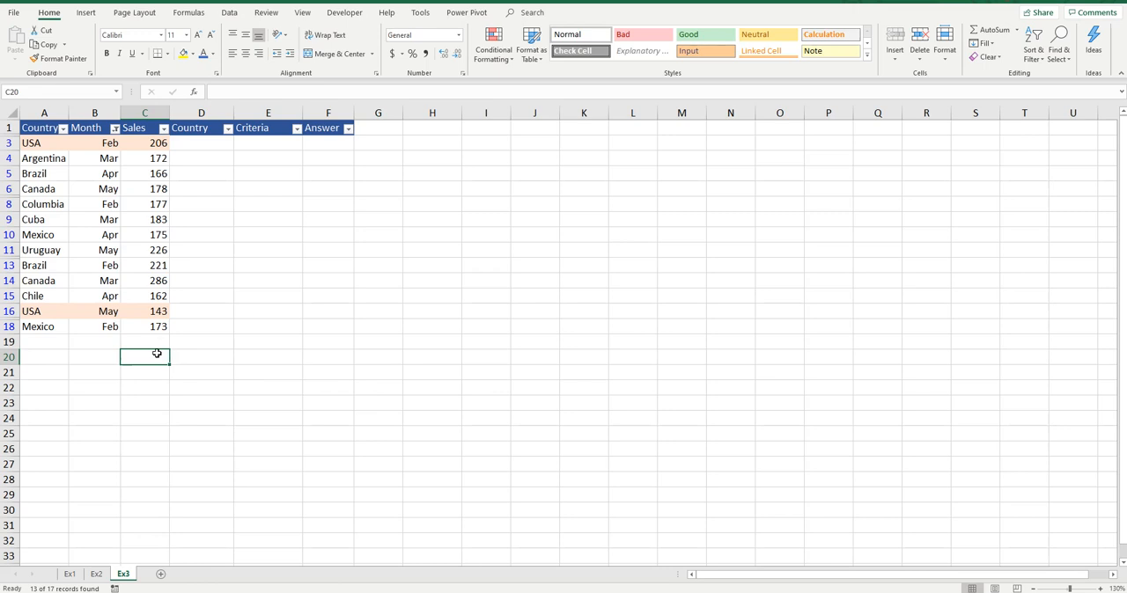
key("alt+equal")
key("Return")
left_click(159, 357)
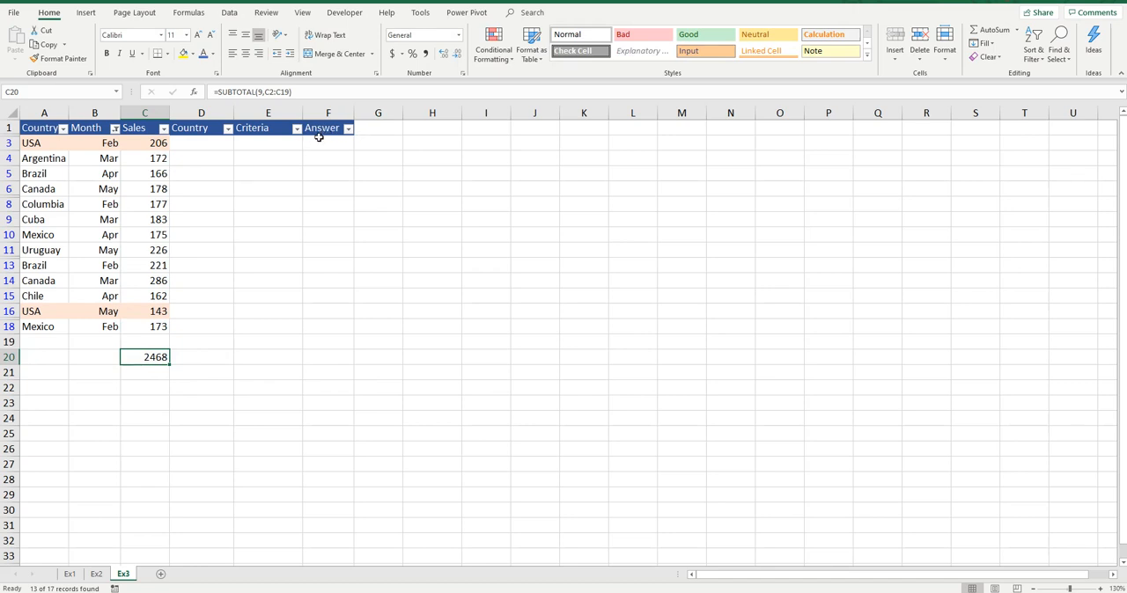
Remove the filters from the header row and compare the answer in F2 with the subtotal in C20.
key("ctrl+shift+l")
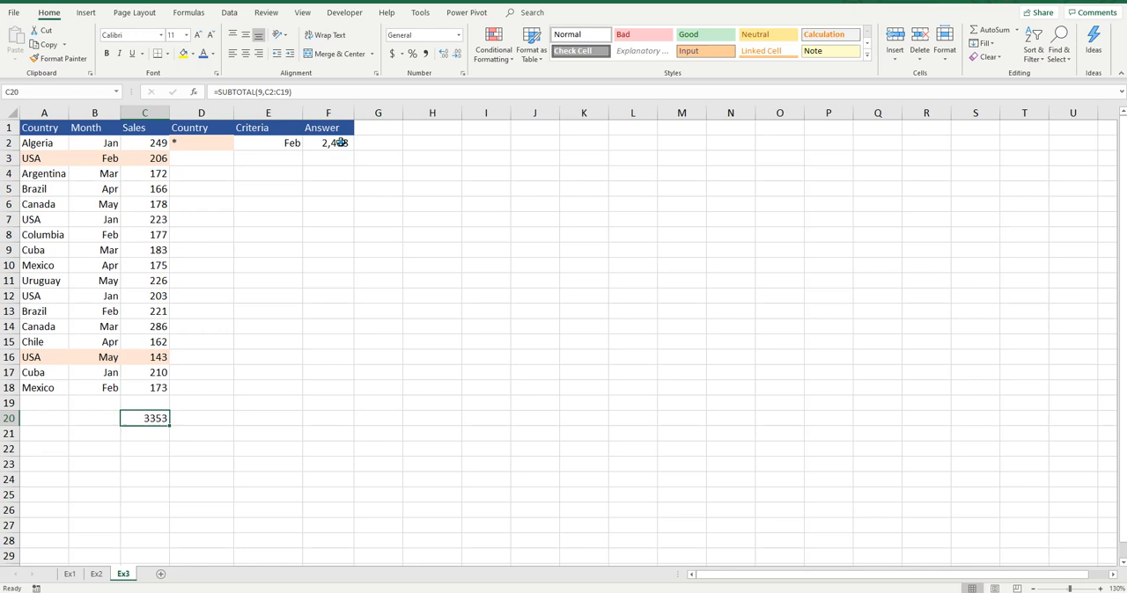
left_click(341, 144)
left_click(157, 423)
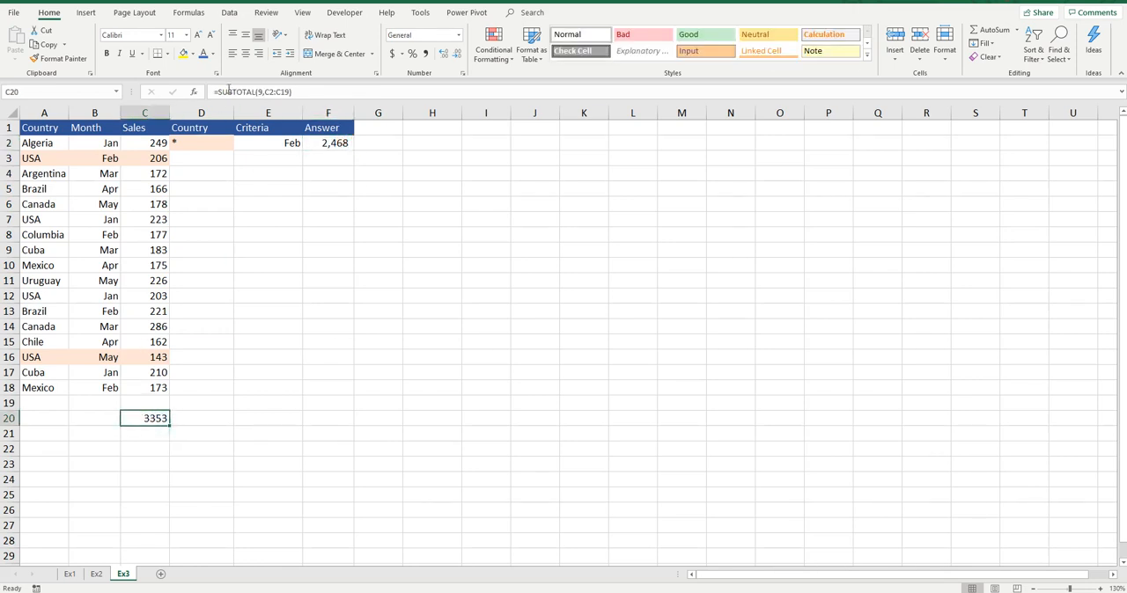